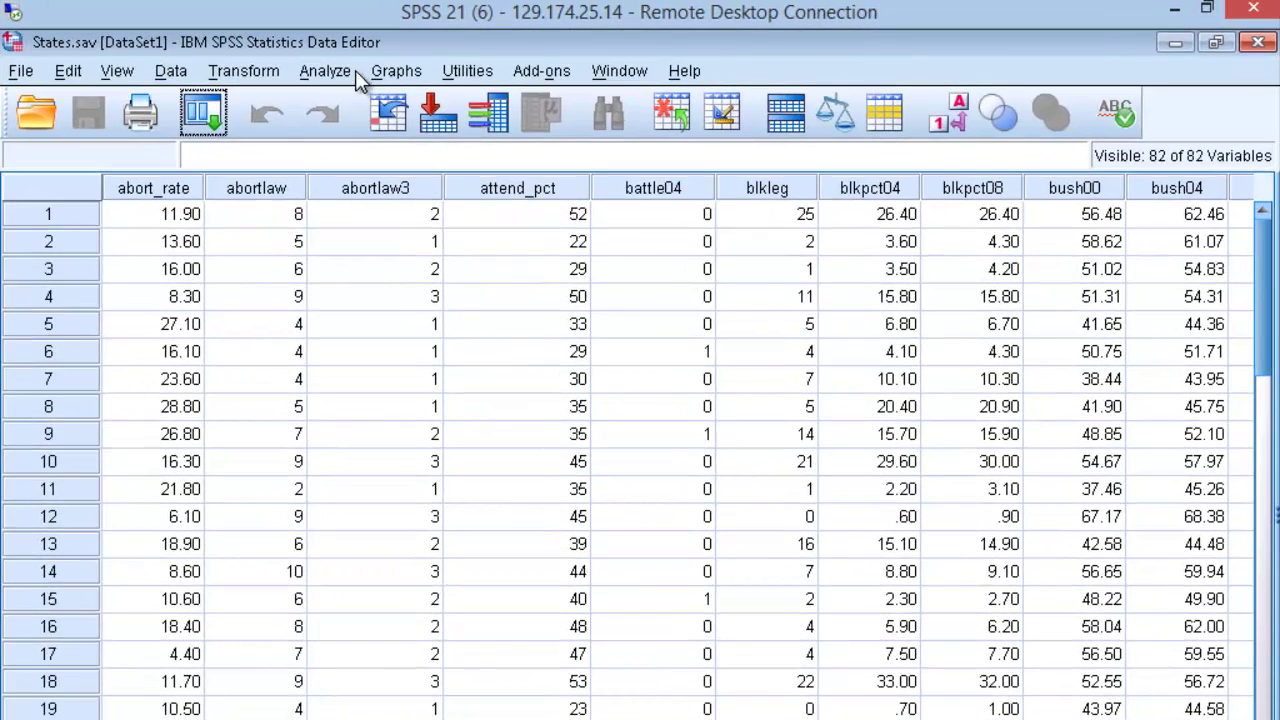
# Start a linear regression and list the available variables by name in alphabetical order
pyautogui.click(354, 66)
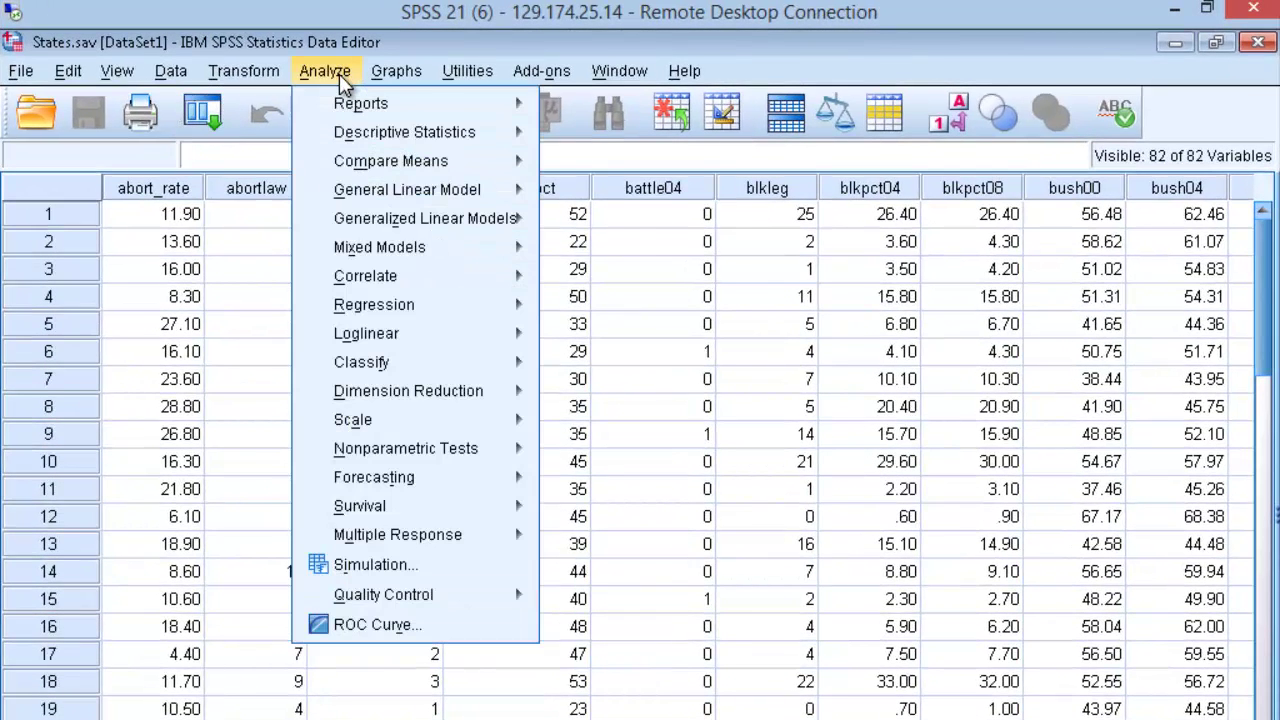
pyautogui.moveTo(367, 308)
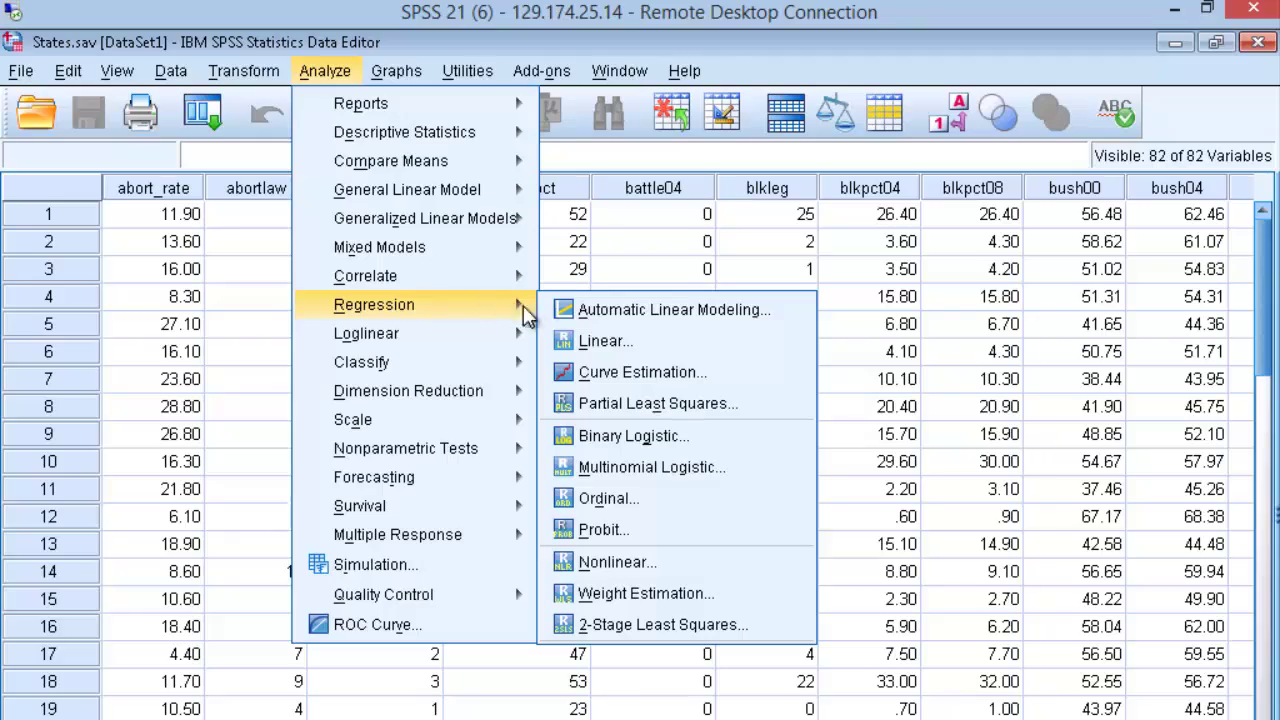
pyautogui.click(605, 343)
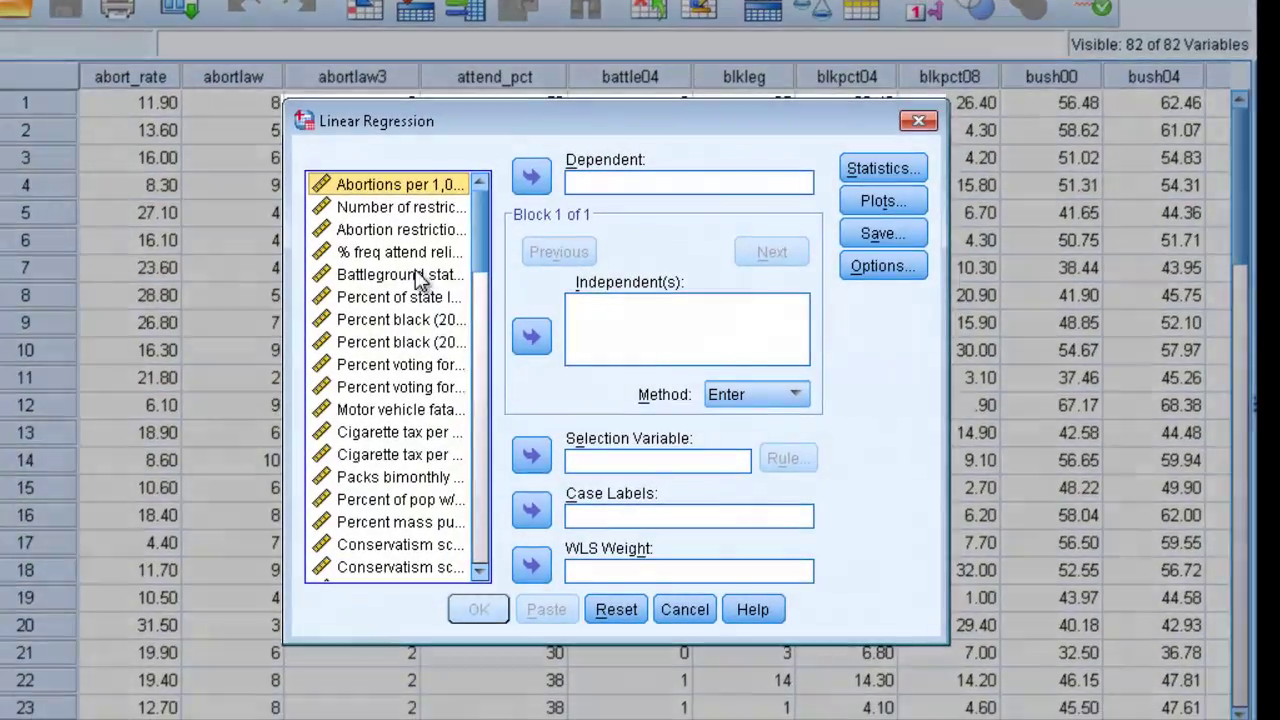
pyautogui.rightClick(418, 276)
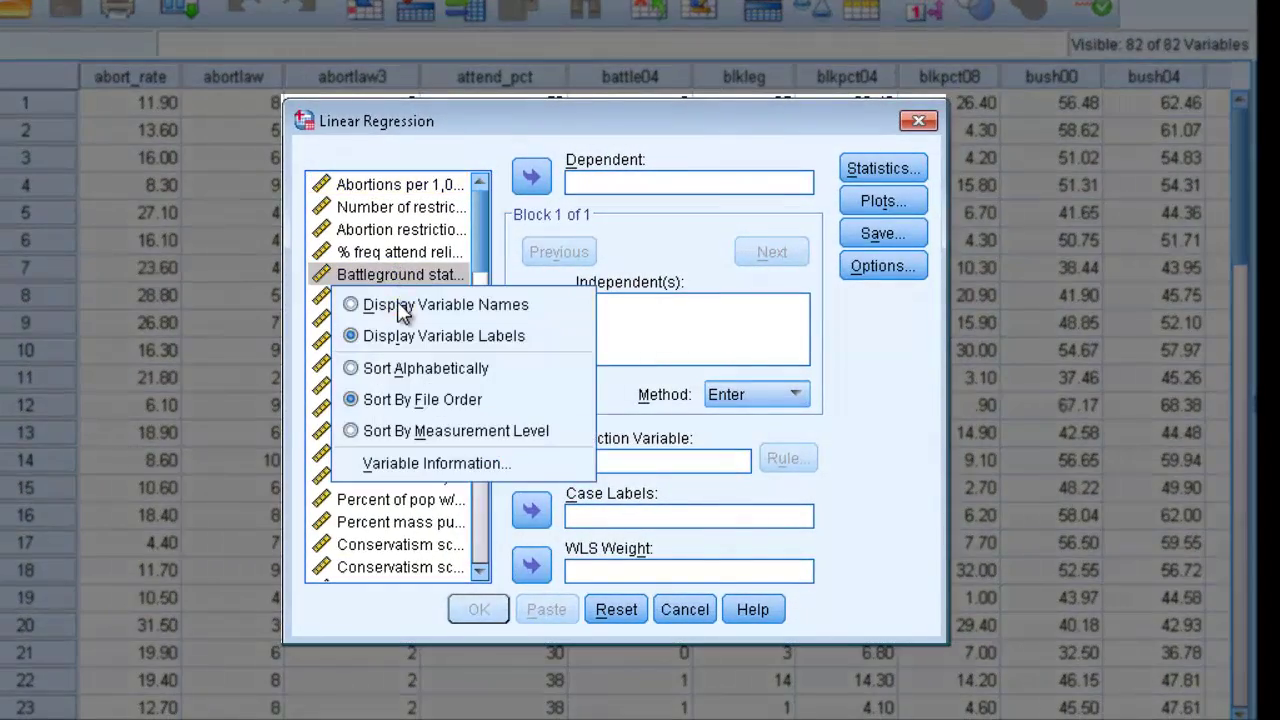
pyautogui.click(380, 305)
pyautogui.rightClick(384, 438)
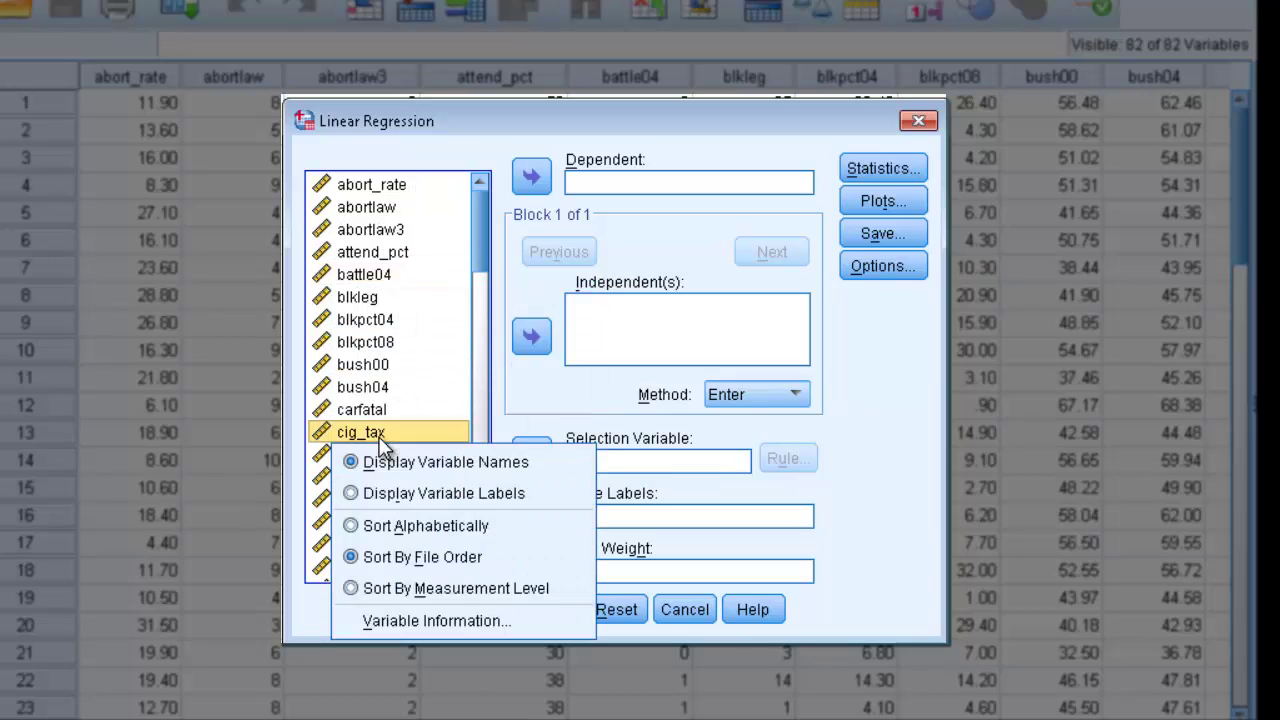
pyautogui.click(382, 527)
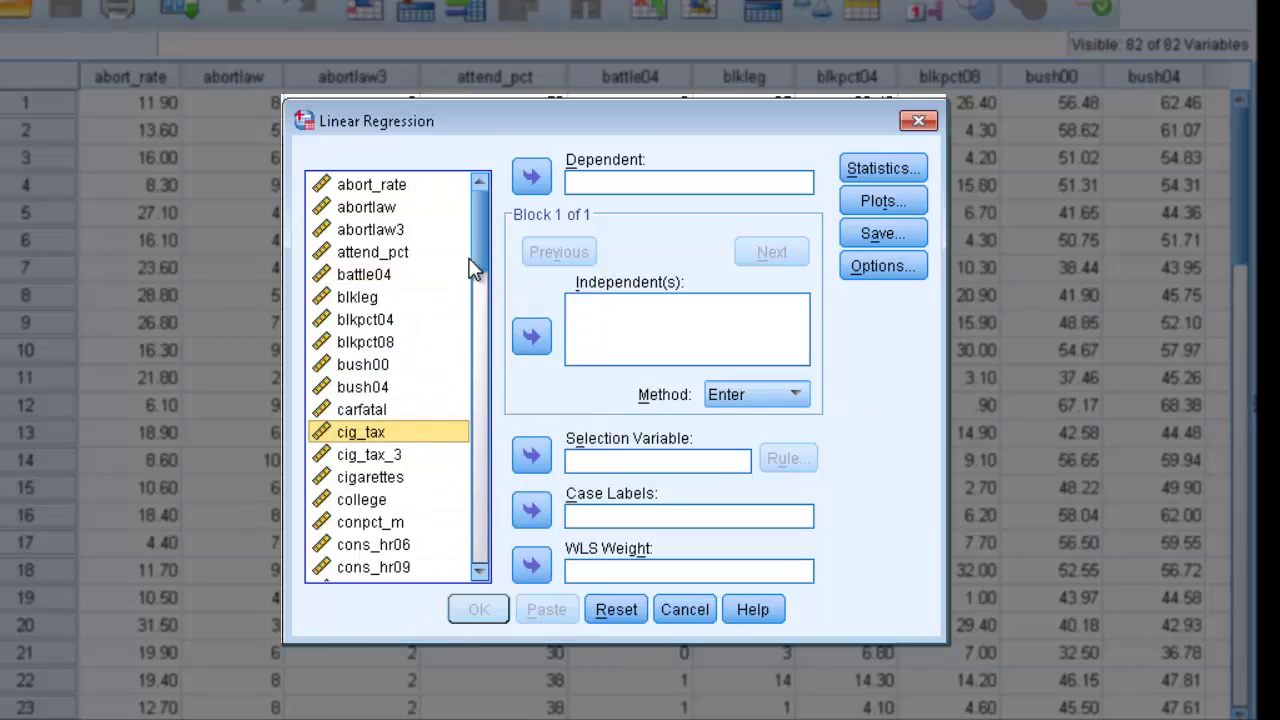
# Set womleg_2010 as the dependent variable of the linear regression
pyautogui.moveTo(477, 256); pyautogui.dragTo(482, 534)
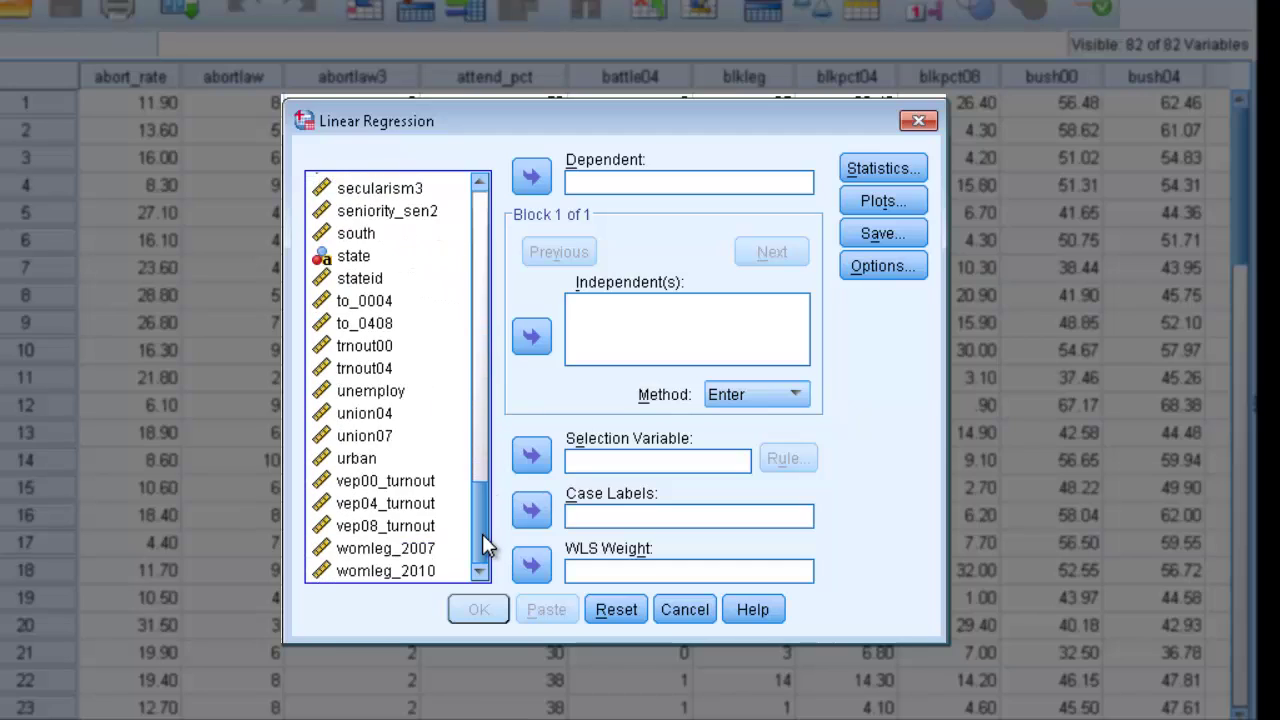
pyautogui.click(380, 571)
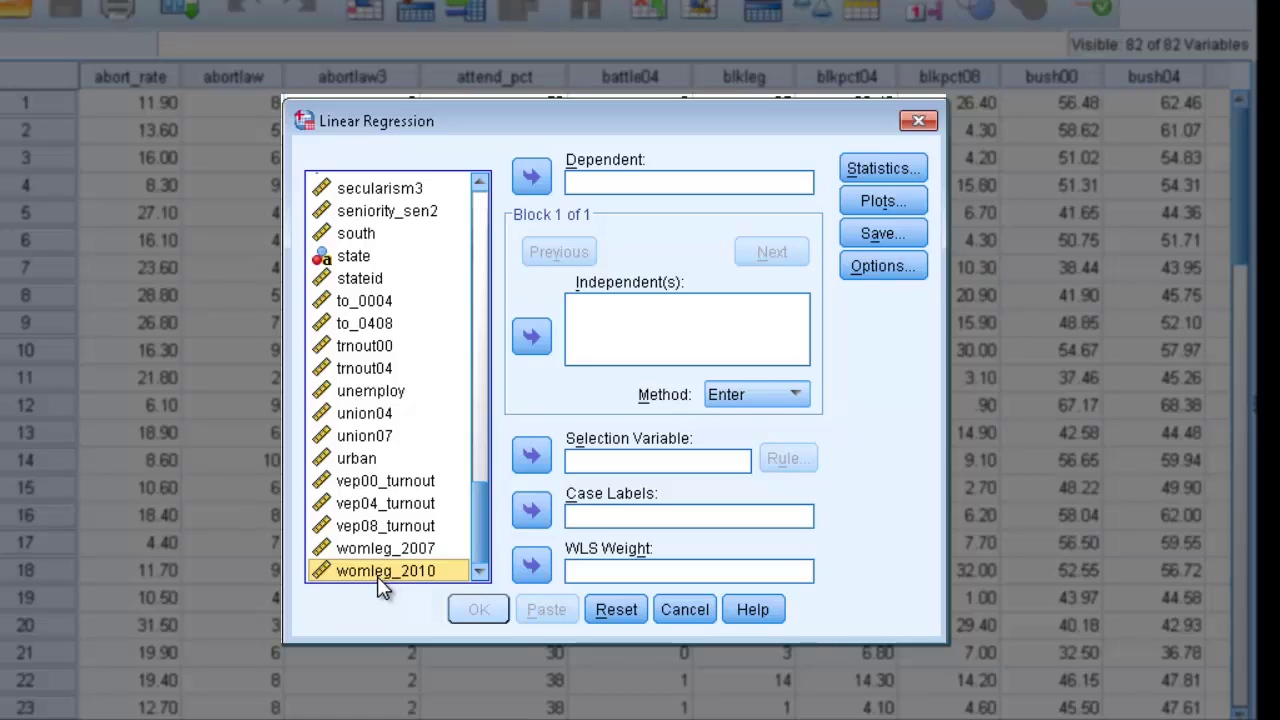
pyautogui.click(531, 177)
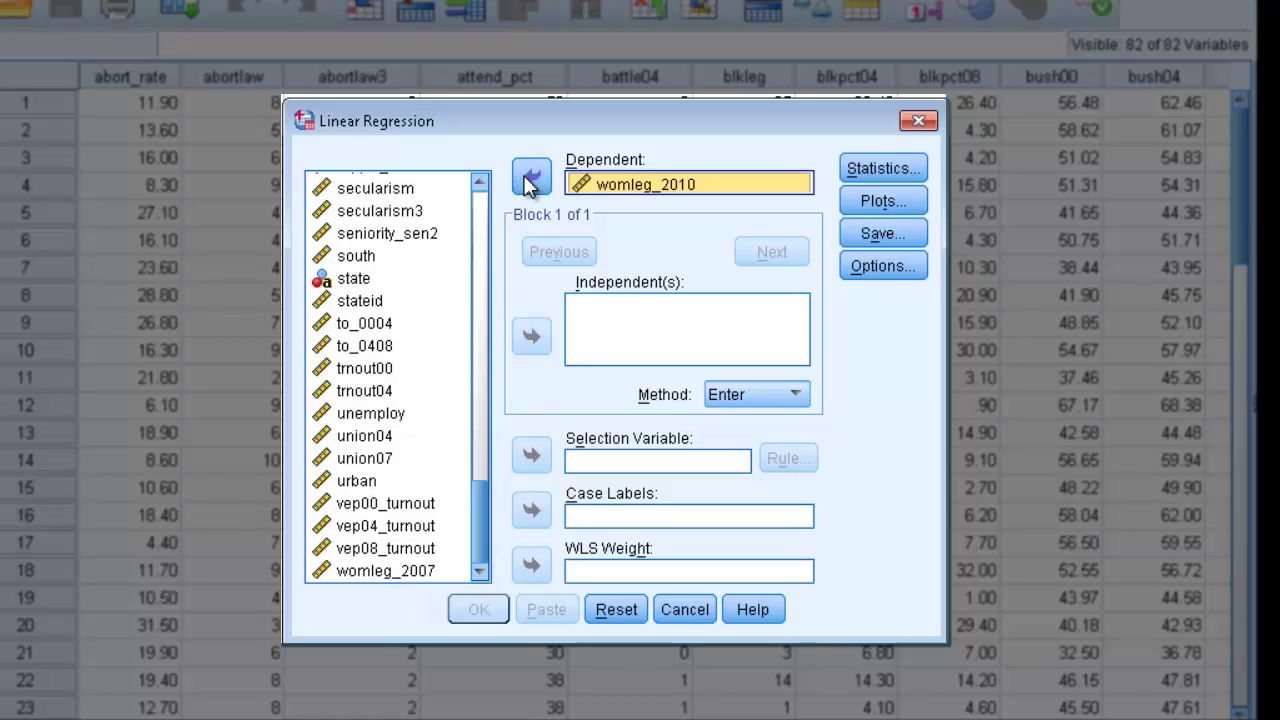
# Add attend_pct as the independent variable, run the regression and review its output down to the coefficients table
pyautogui.click(428, 238)
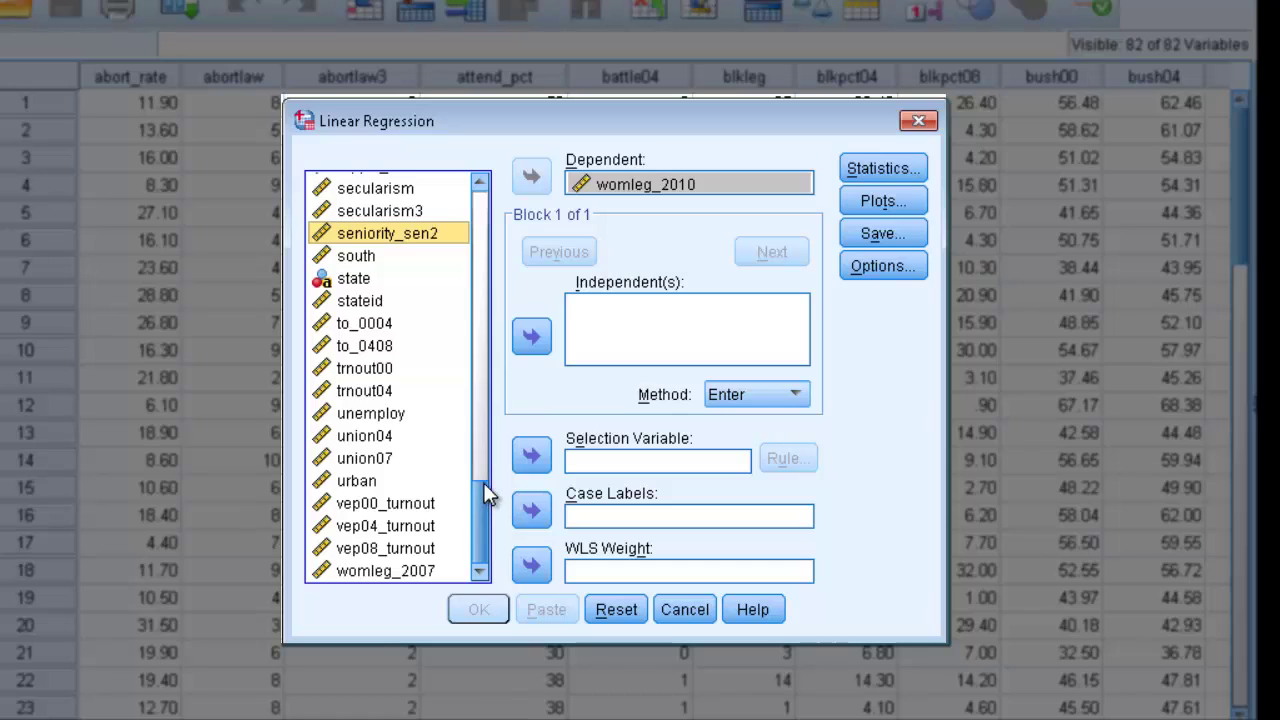
pyautogui.moveTo(487, 492); pyautogui.dragTo(502, 195)
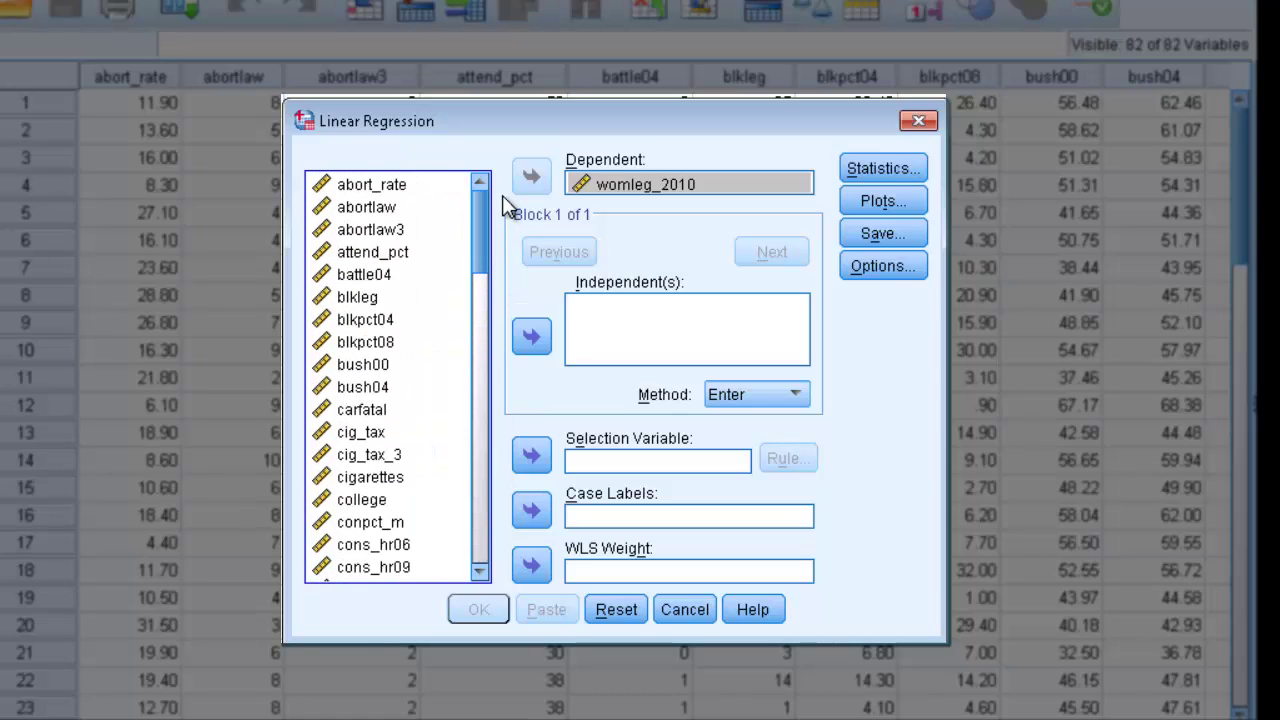
pyautogui.click(396, 258)
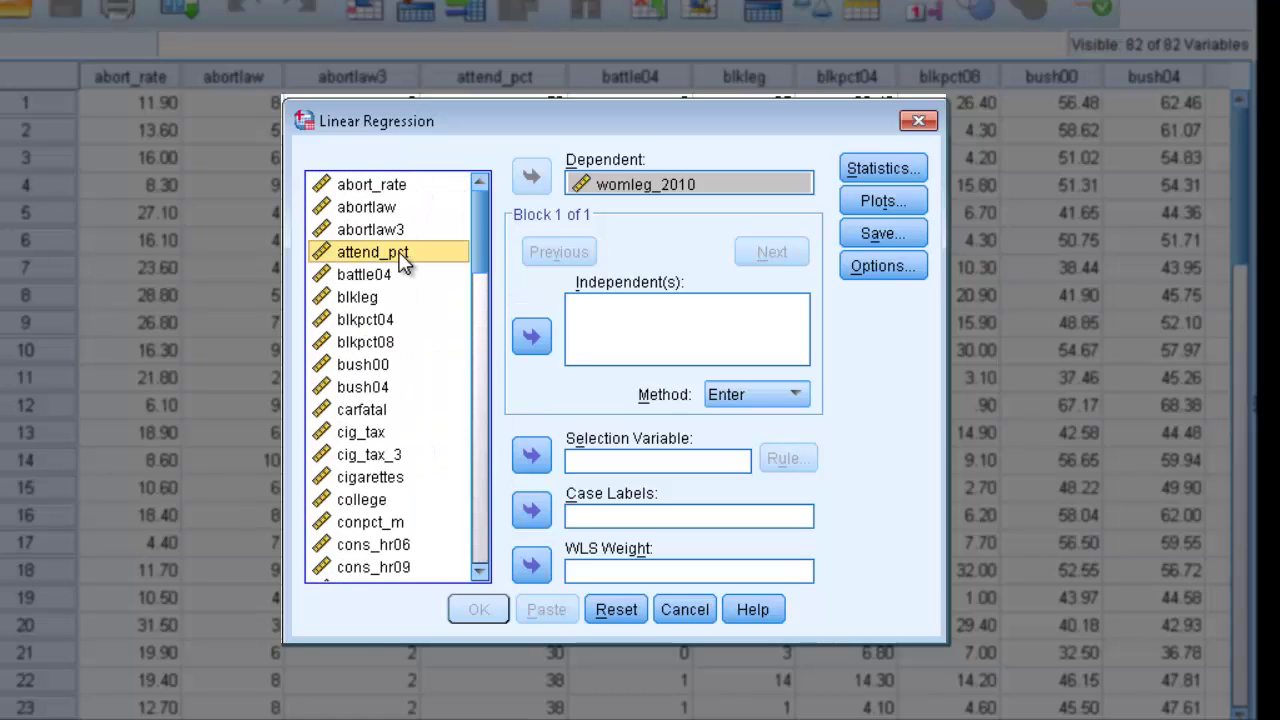
pyautogui.click(532, 340)
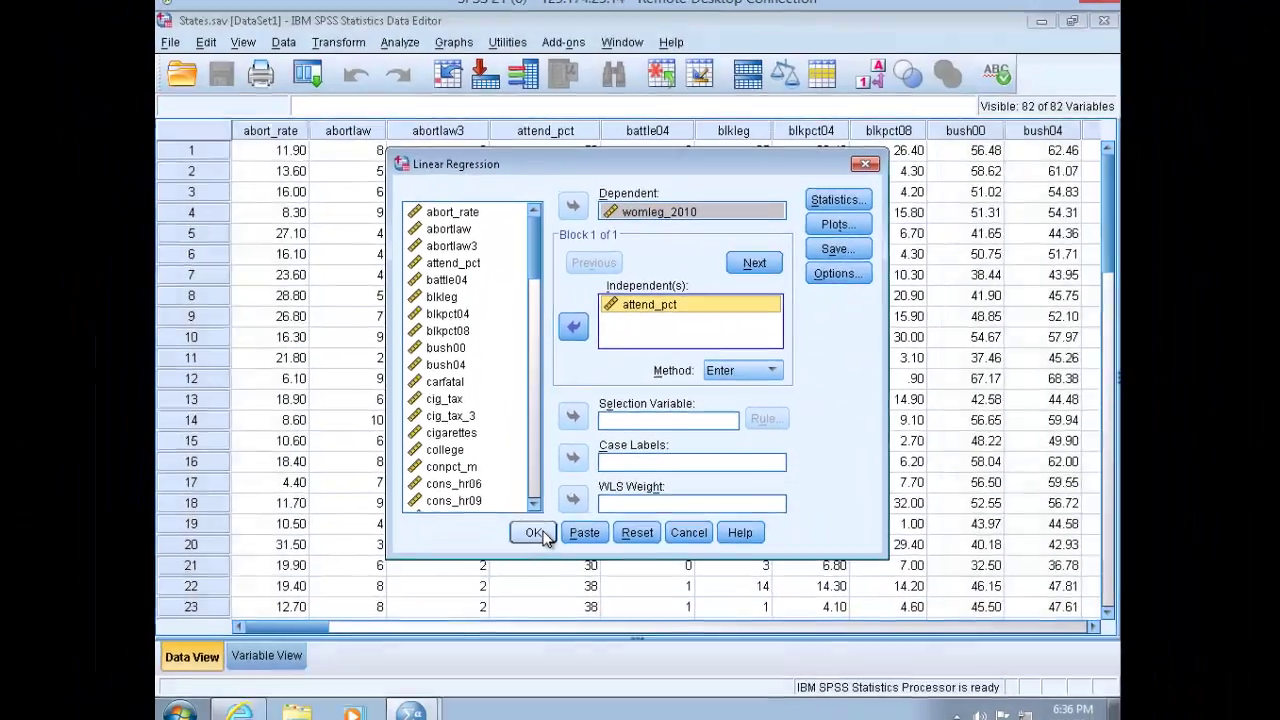
pyautogui.click(486, 609)
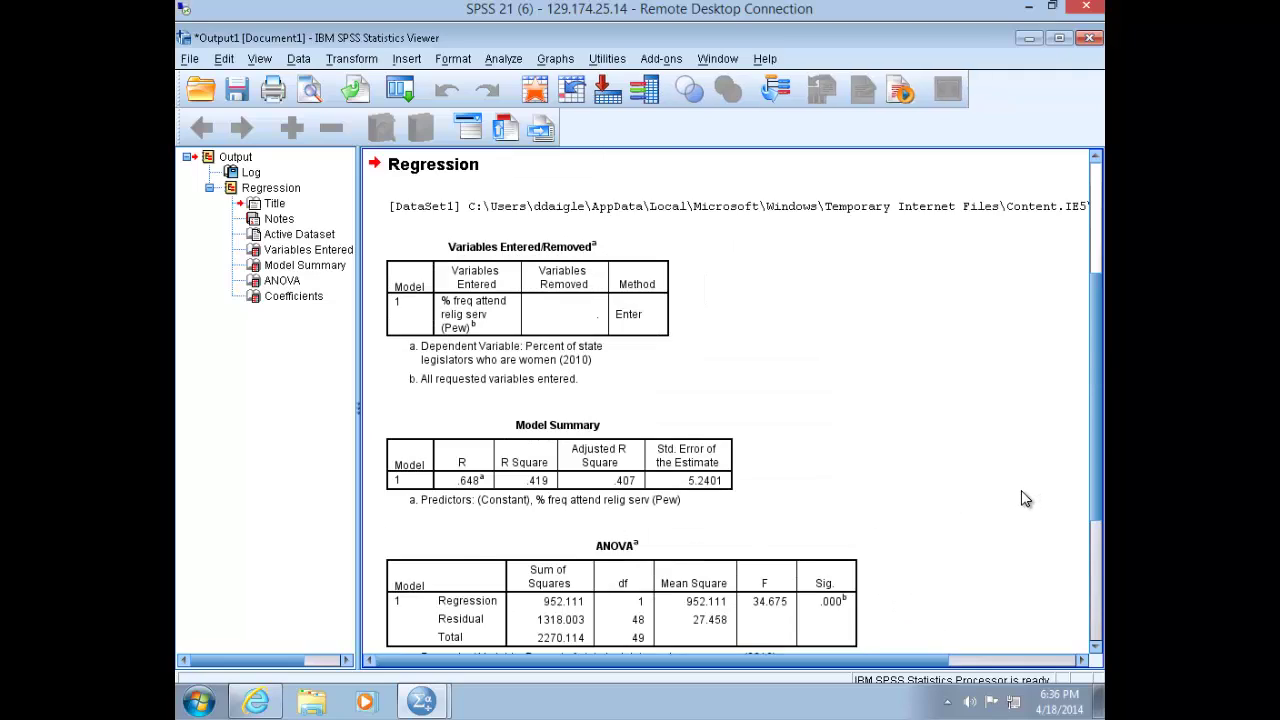
pyautogui.scroll(-4, 1025, 498)
pyautogui.scroll(-2, 1025, 500)
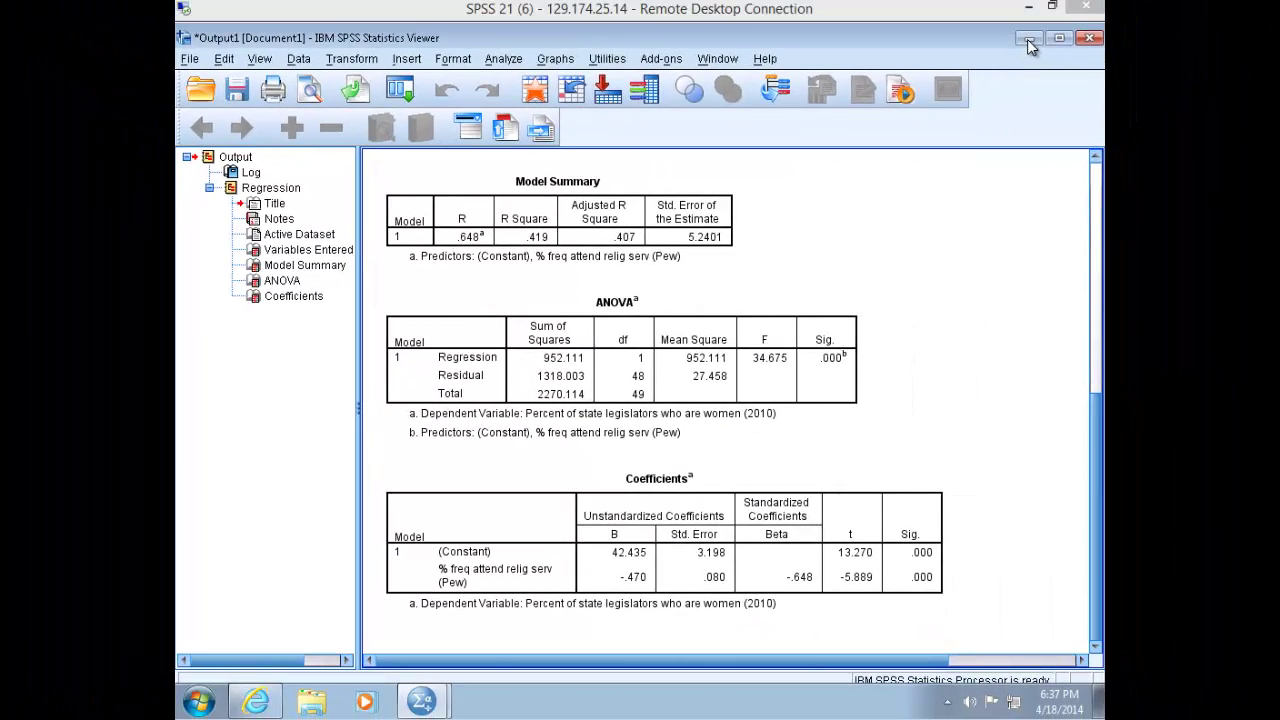
# Return to the States.sav data and start defining a simple scatterplot with the legacy Scatter/Dot command
pyautogui.click(1028, 39)
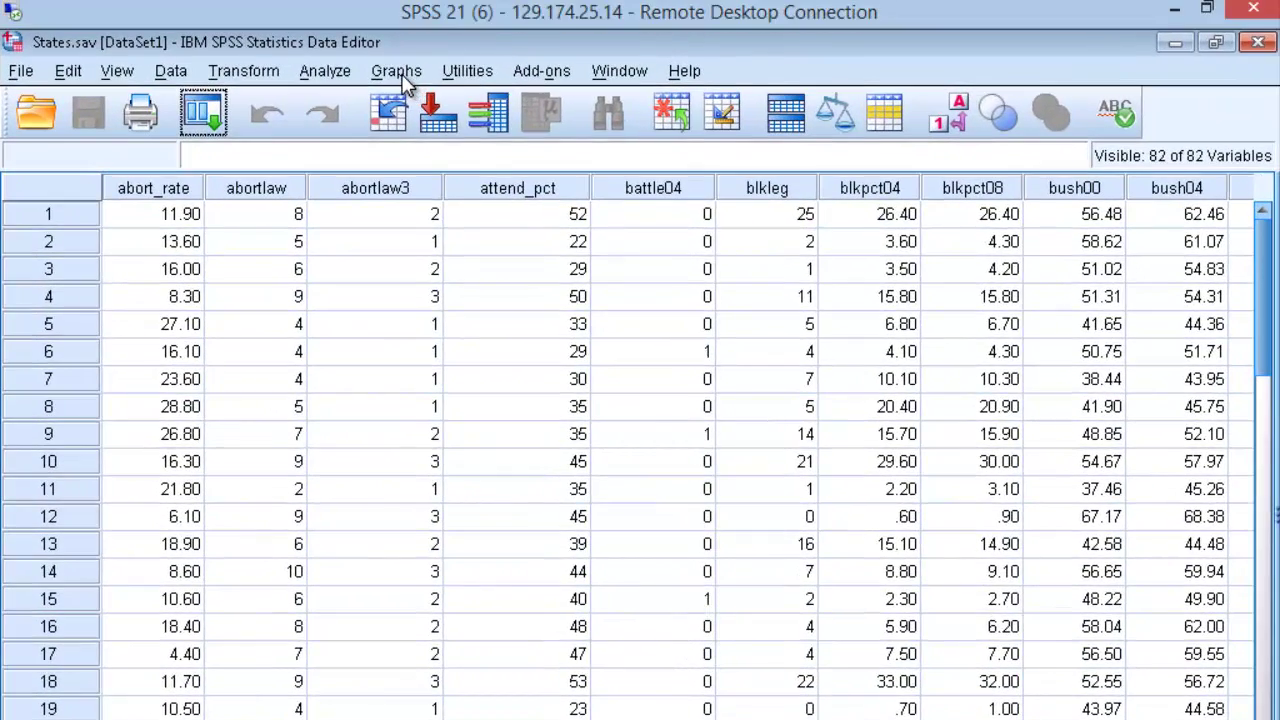
pyautogui.click(467, 54)
pyautogui.moveTo(440, 170)
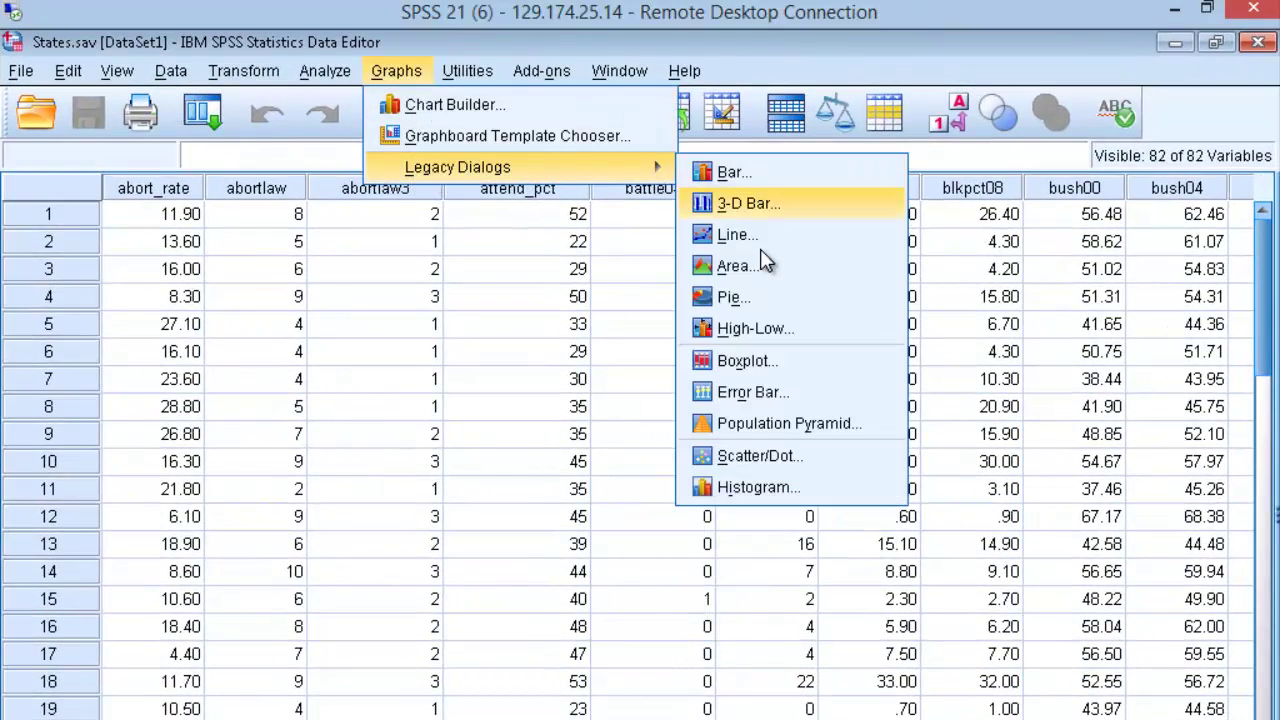
pyautogui.click(758, 456)
pyautogui.click(485, 442)
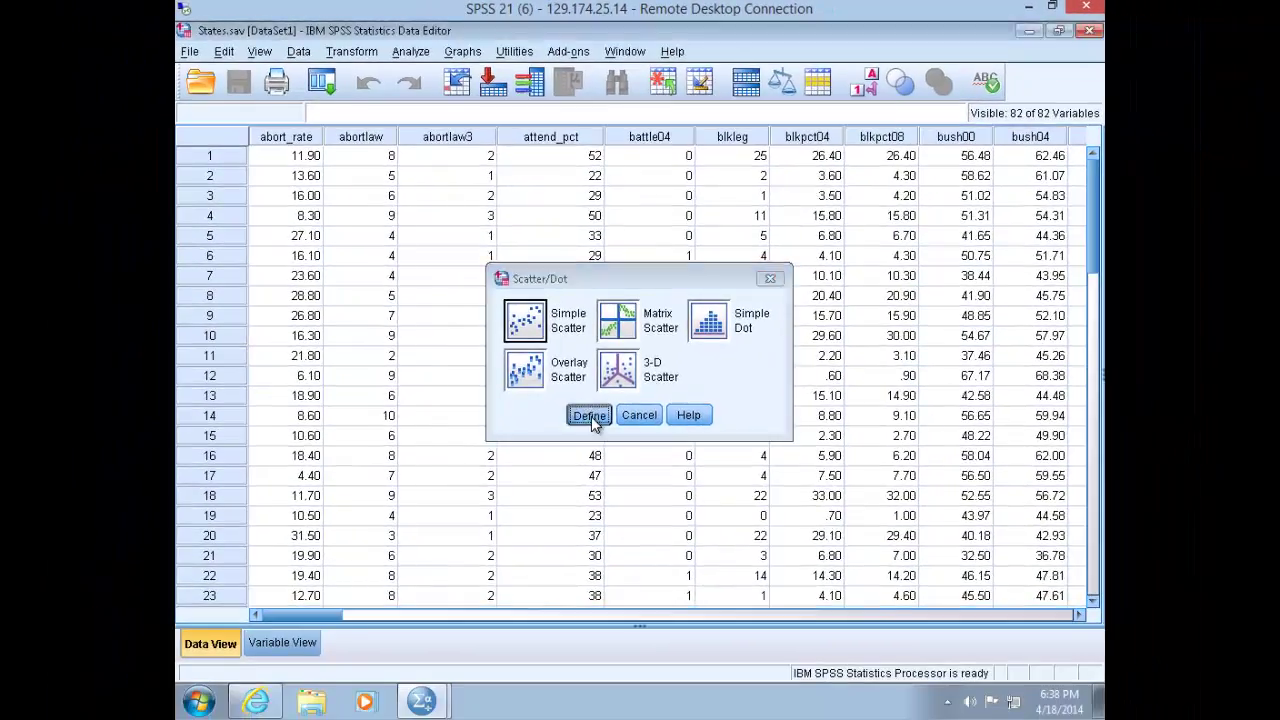
pyautogui.click(574, 536)
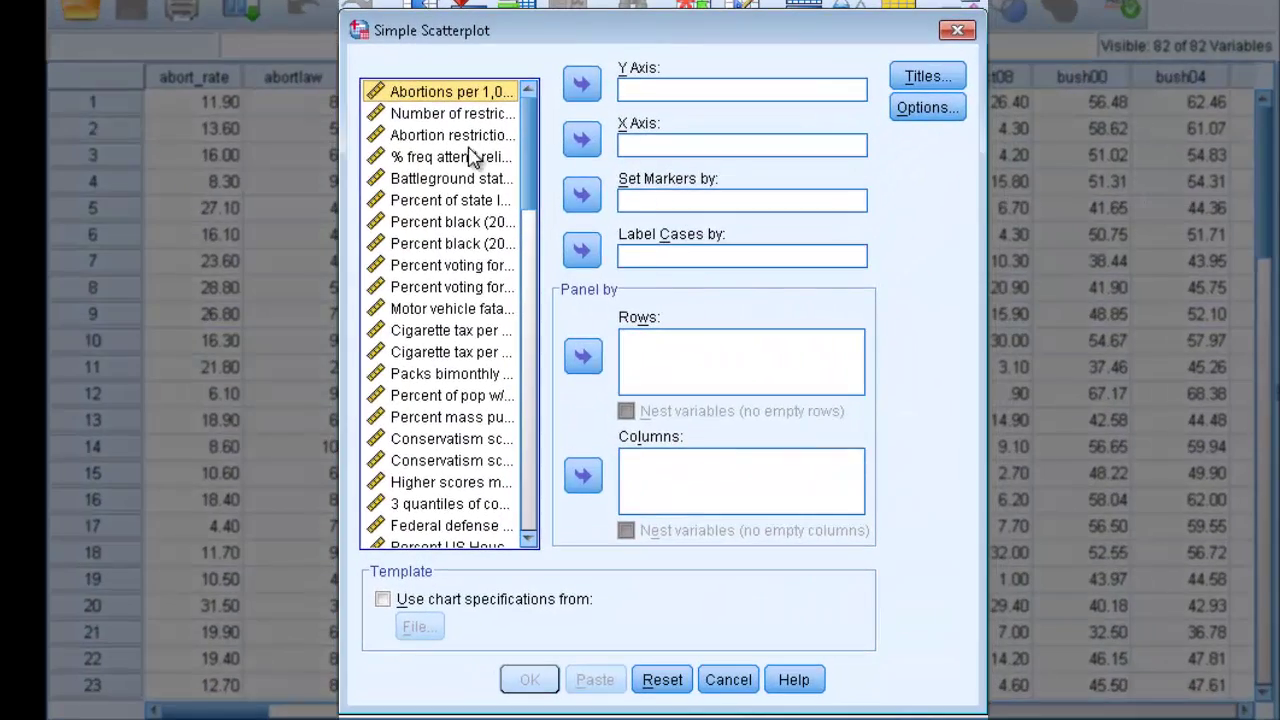
# Show the scatterplot's variable list by variable names, sorted alphabetically
pyautogui.click(466, 160)
pyautogui.rightClick(466, 160)
pyautogui.click(468, 185)
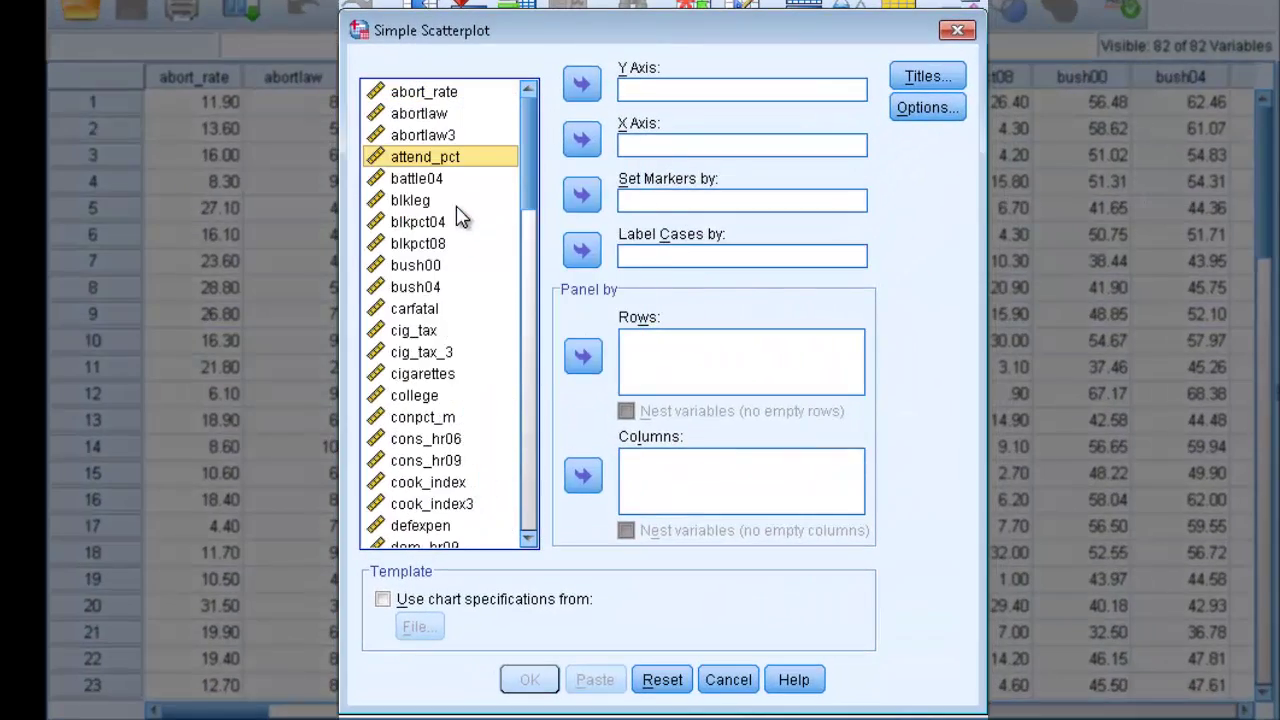
pyautogui.click(449, 264)
pyautogui.rightClick(449, 264)
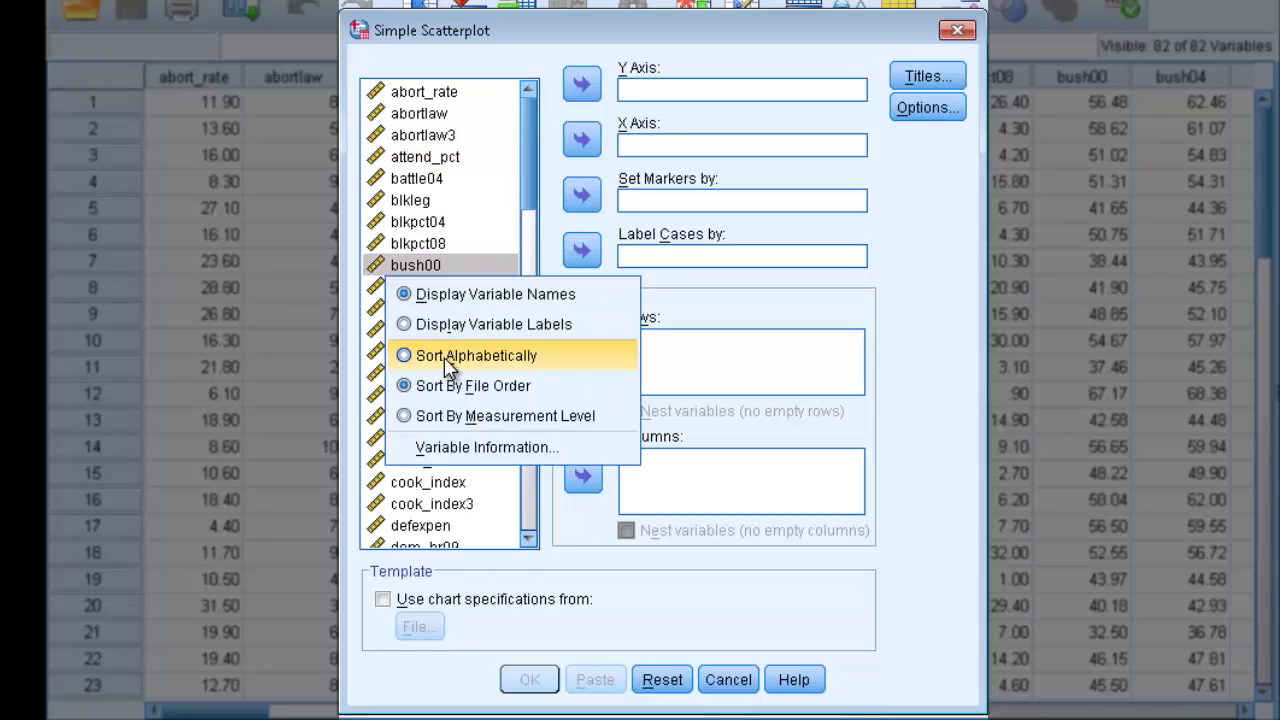
pyautogui.click(446, 357)
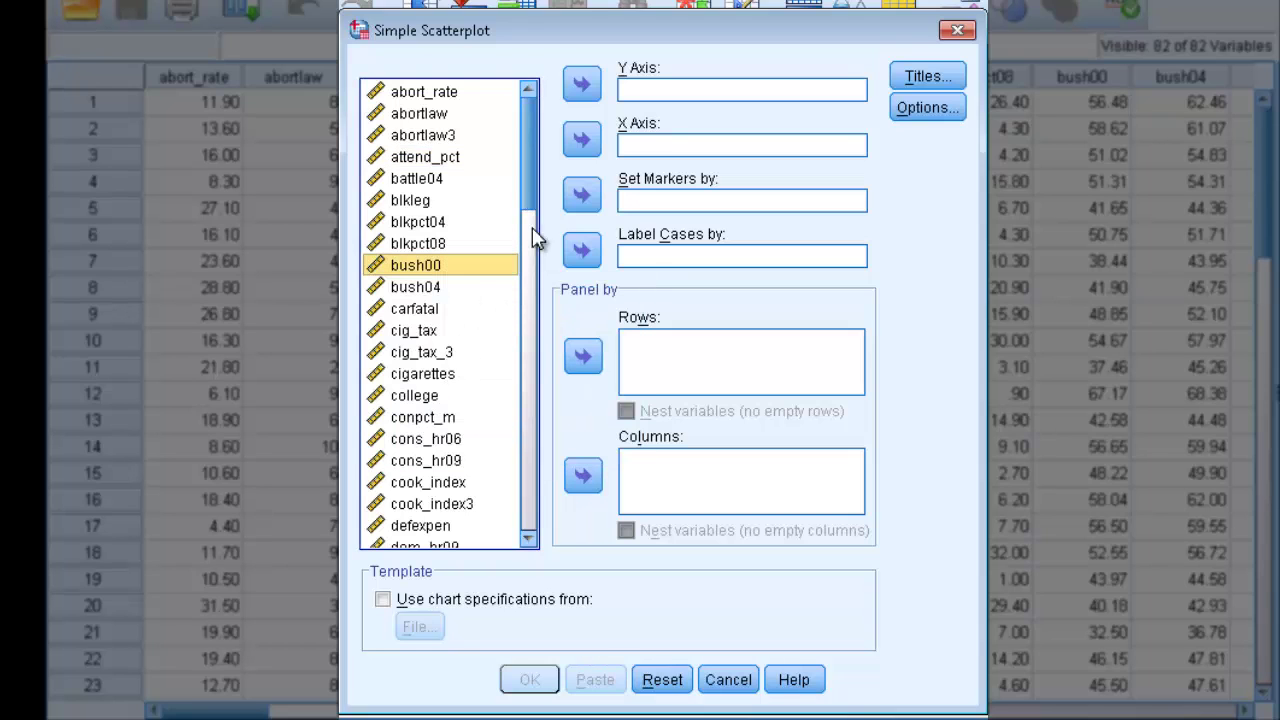
# Assign womleg_2010 to the scatterplot's Y axis and attend_pct to its X axis
pyautogui.moveTo(528, 237); pyautogui.dragTo(531, 460)
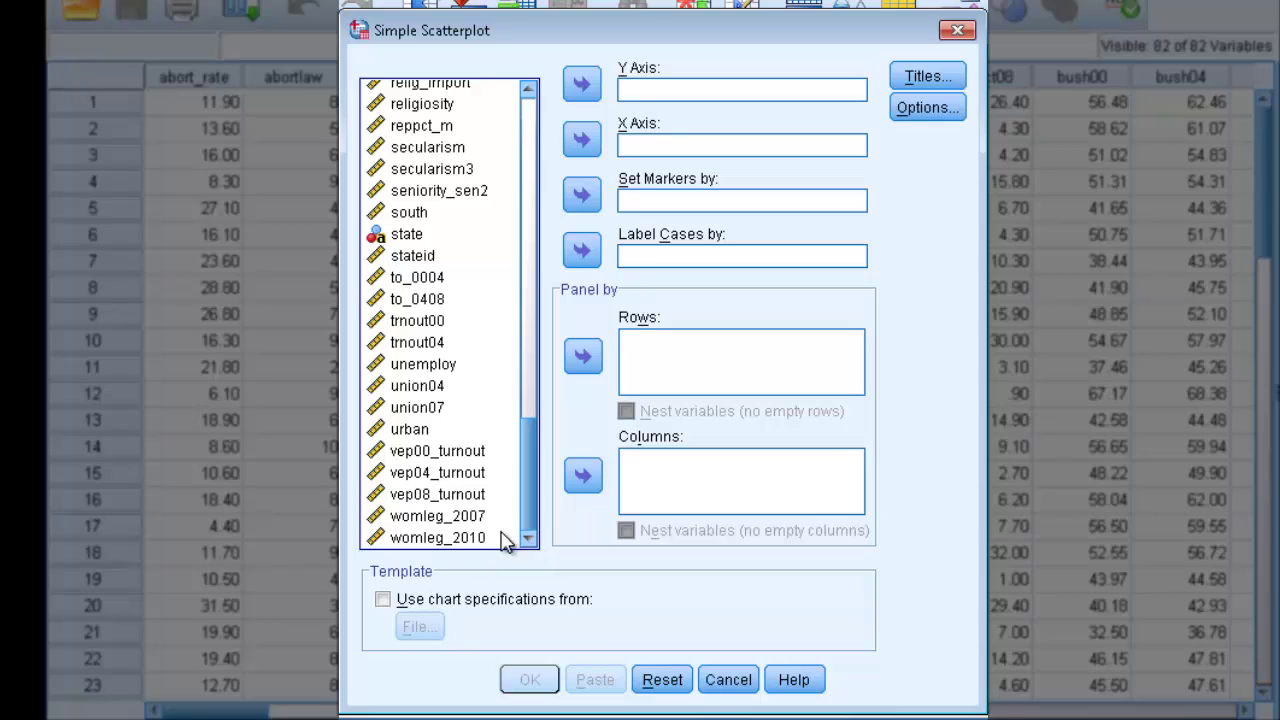
pyautogui.click(441, 542)
pyautogui.click(583, 84)
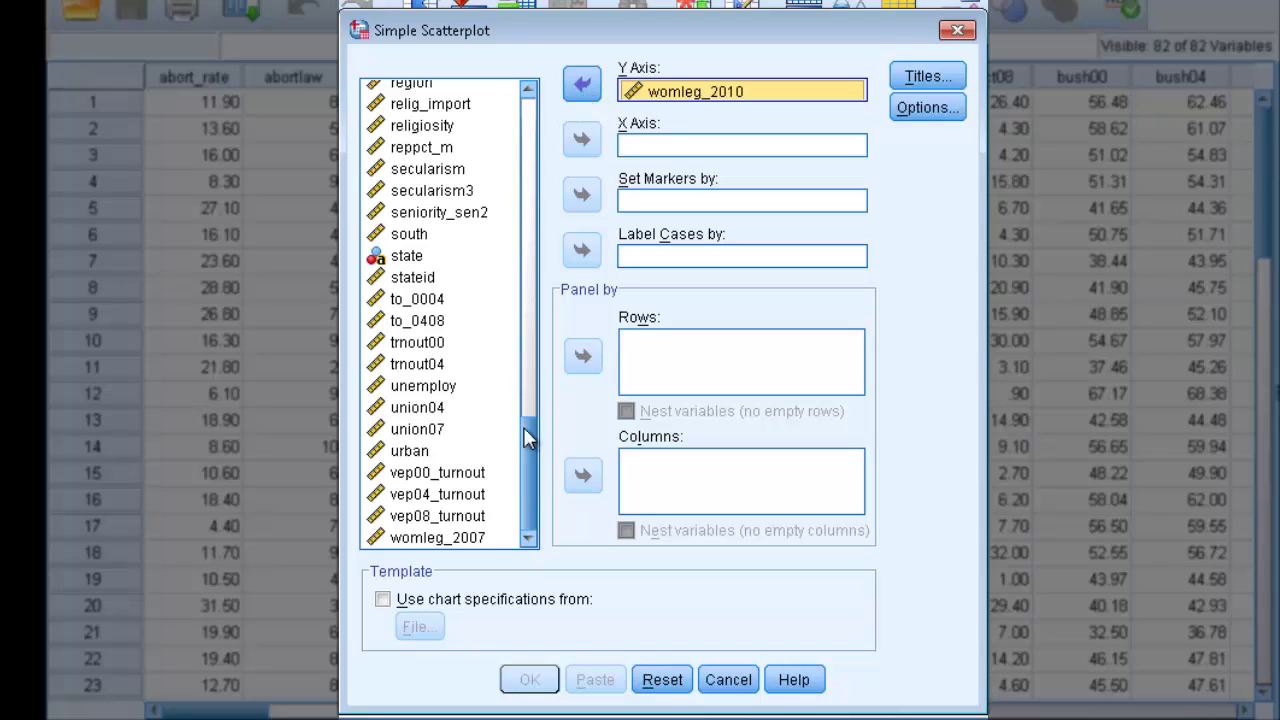
pyautogui.moveTo(534, 394); pyautogui.dragTo(545, 105)
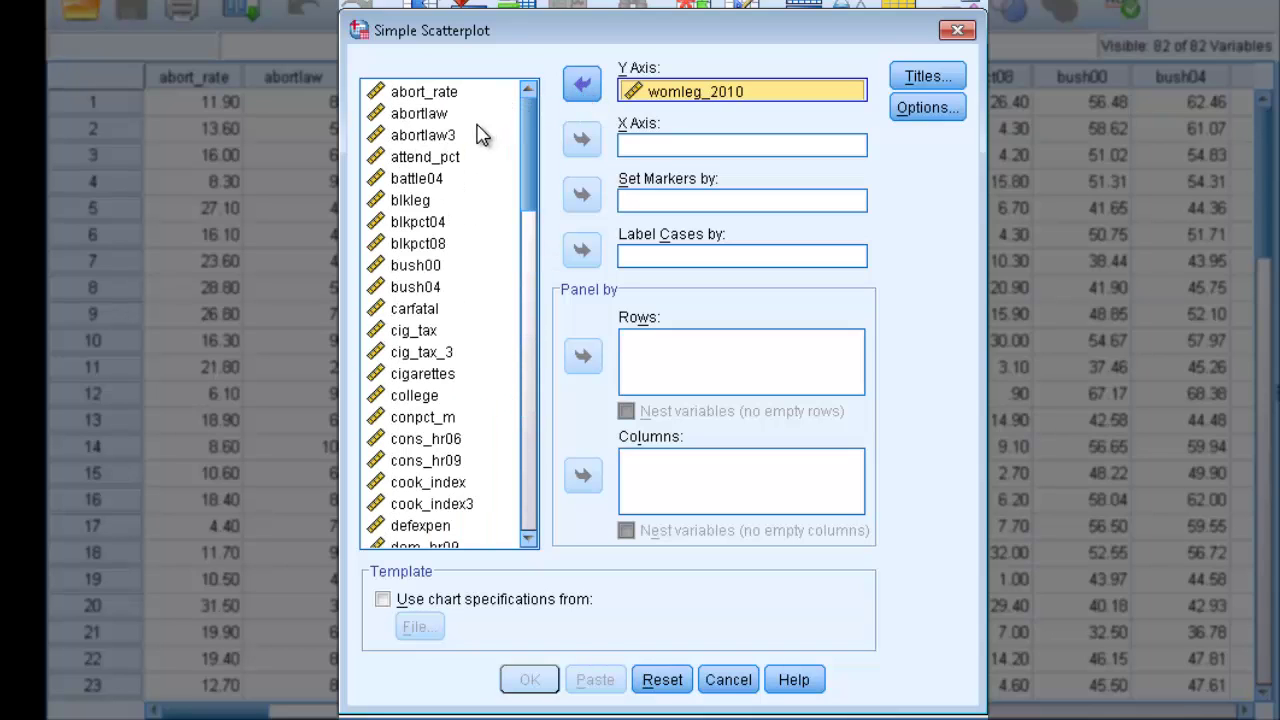
pyautogui.click(440, 165)
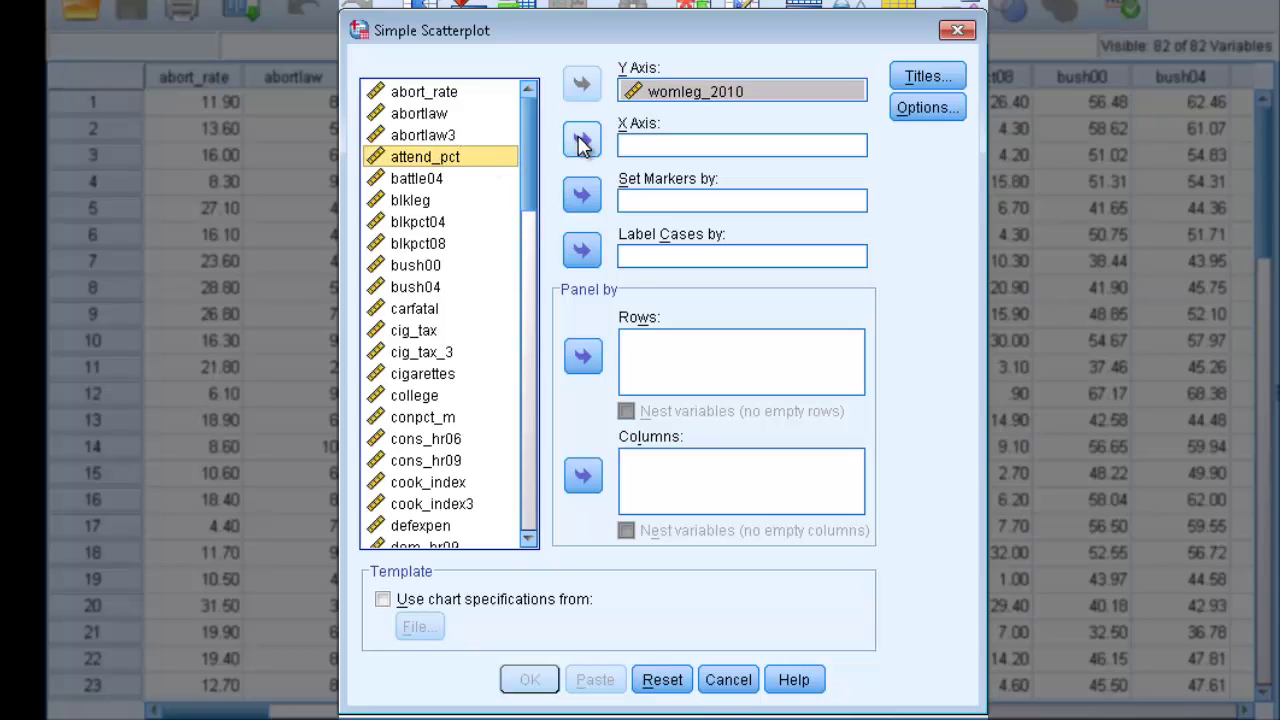
pyautogui.click(582, 143)
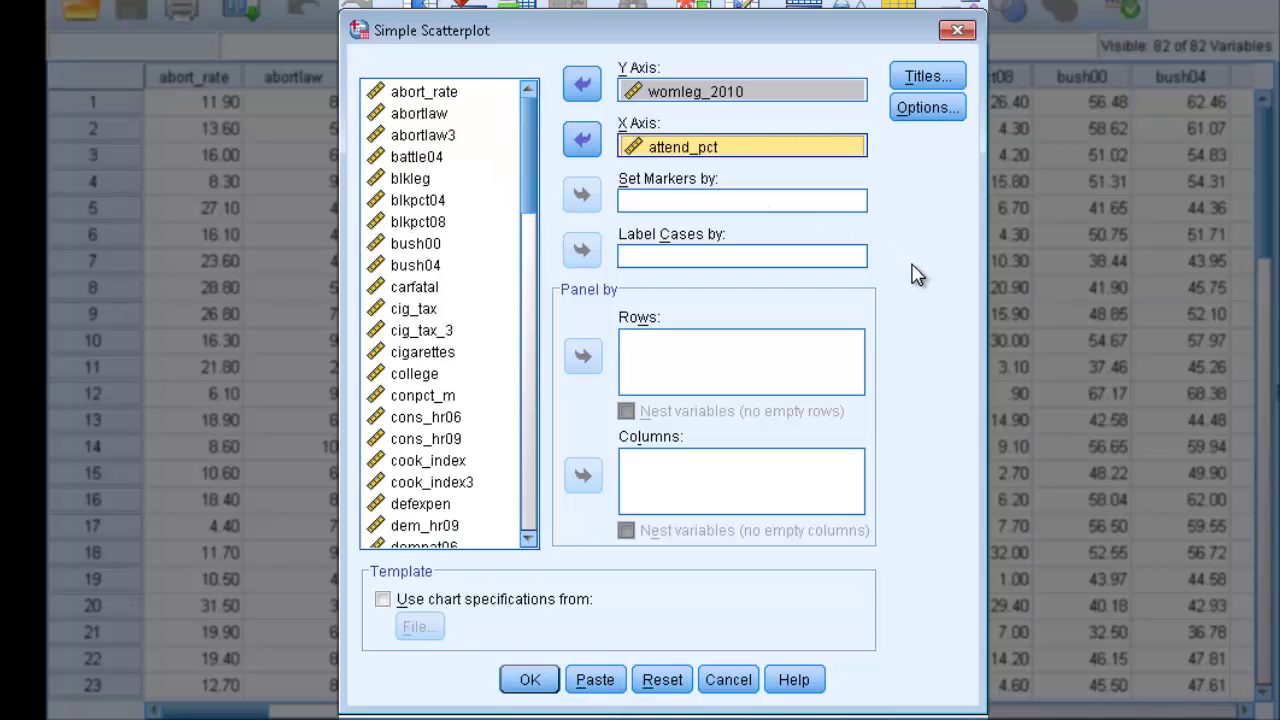
# Give the scatterplot the title "% Women Leg by % Church attenders" and the footnote "States 2008"
pyautogui.click(925, 77)
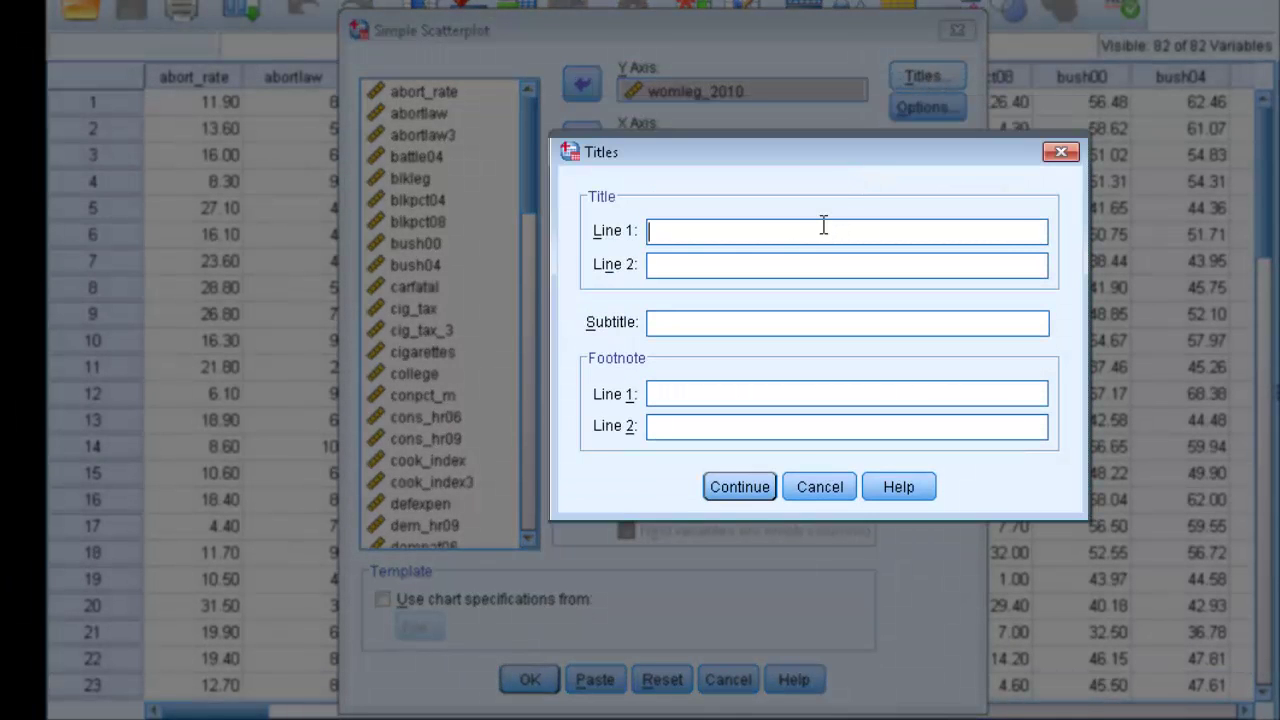
pyautogui.write('% Women LEg')
pyautogui.press('BackSpace')
pyautogui.press('BackSpace')
pyautogui.write('eg by')
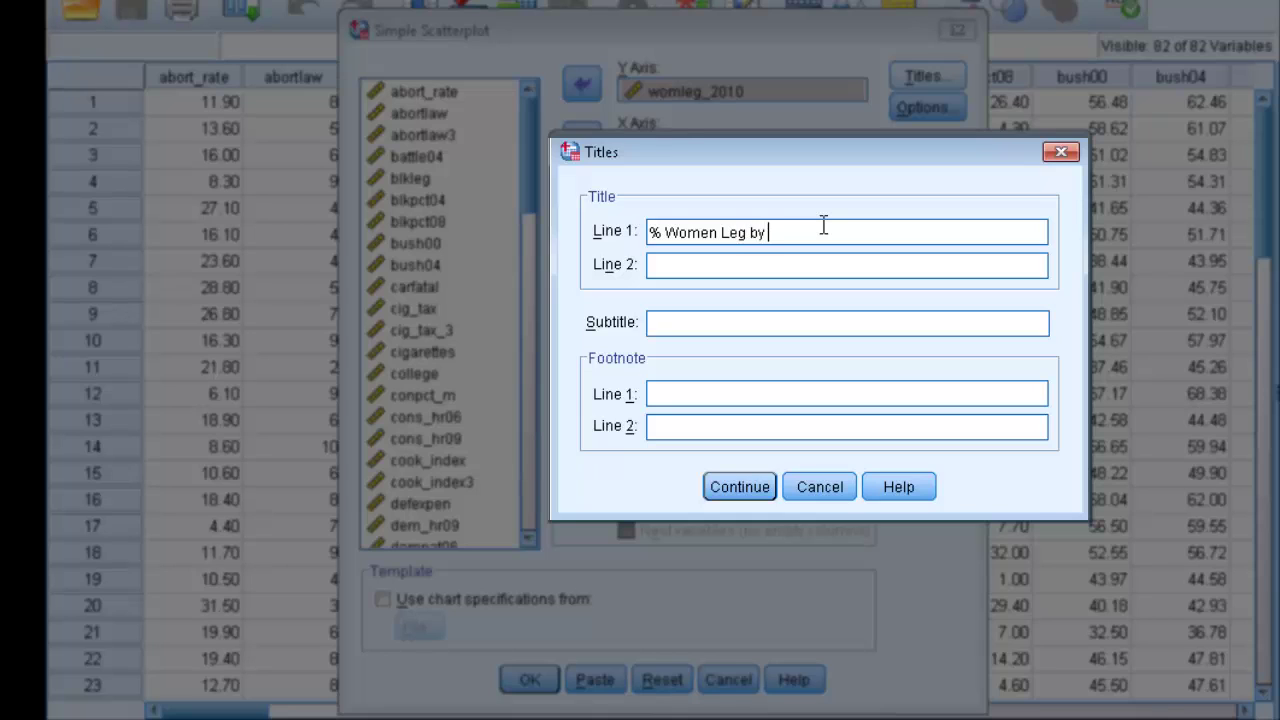
pyautogui.write(' % Church attenders')
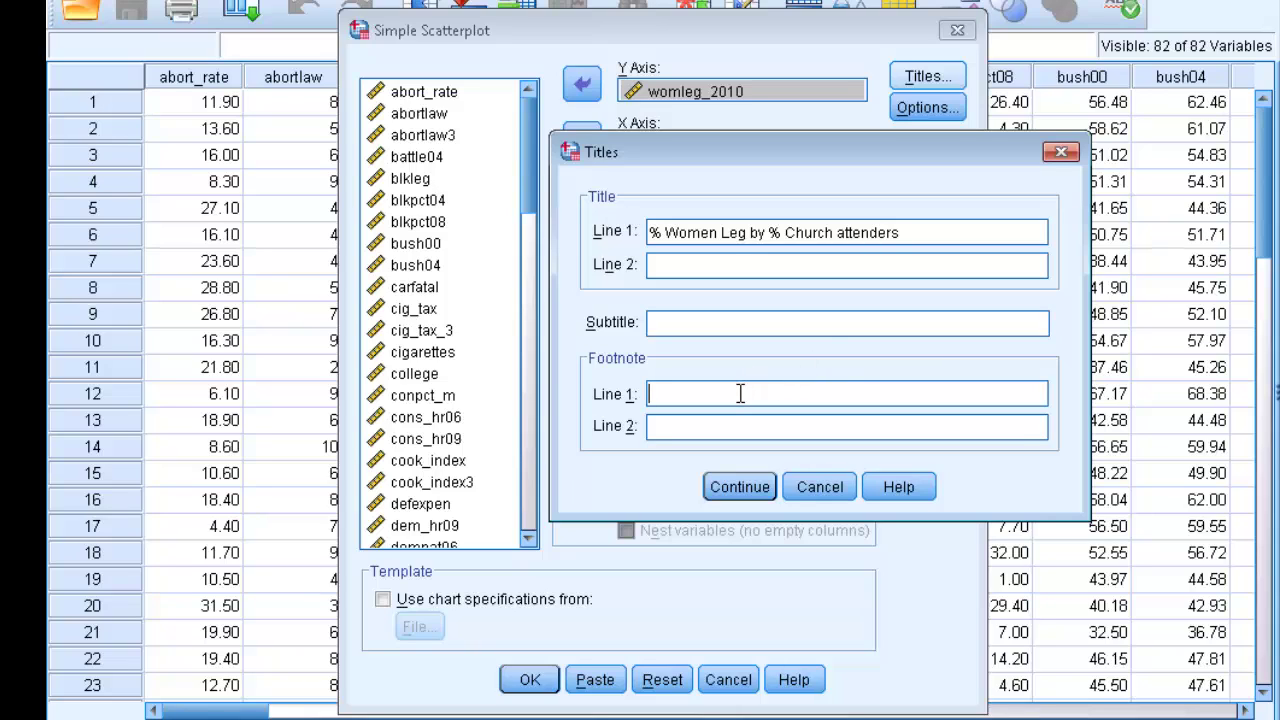
pyautogui.write('States 2008')
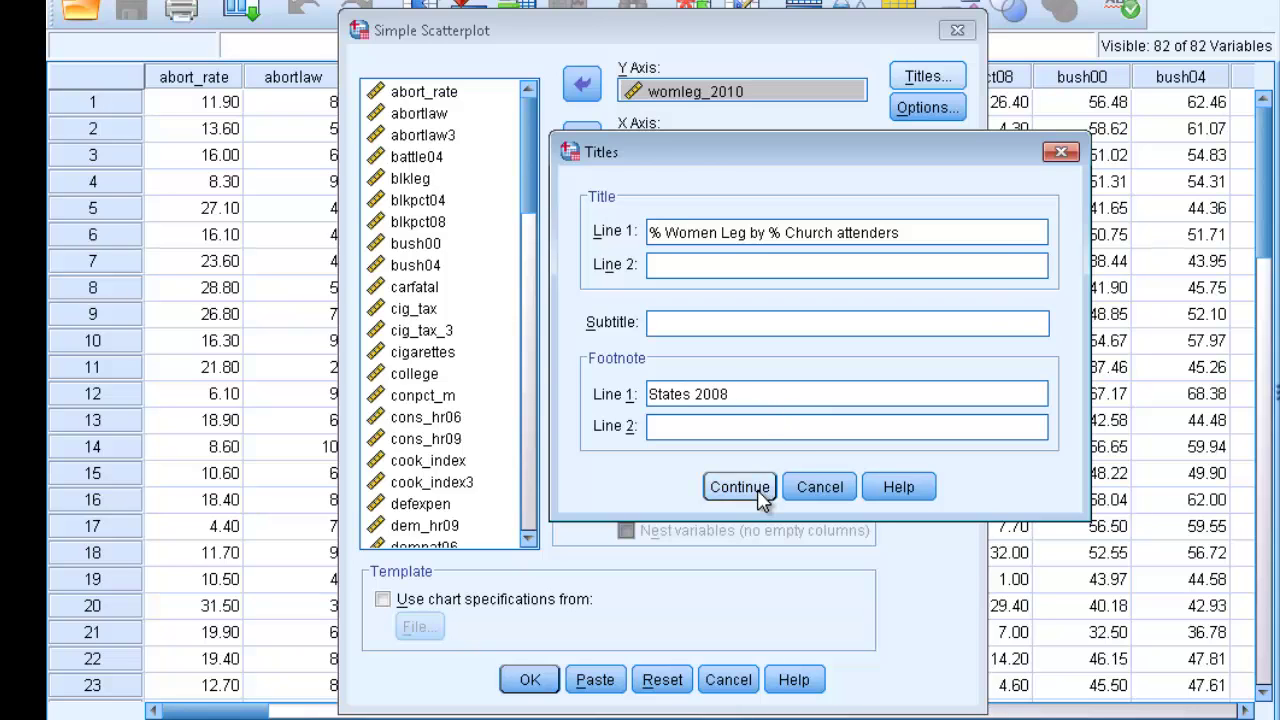
pyautogui.click(725, 488)
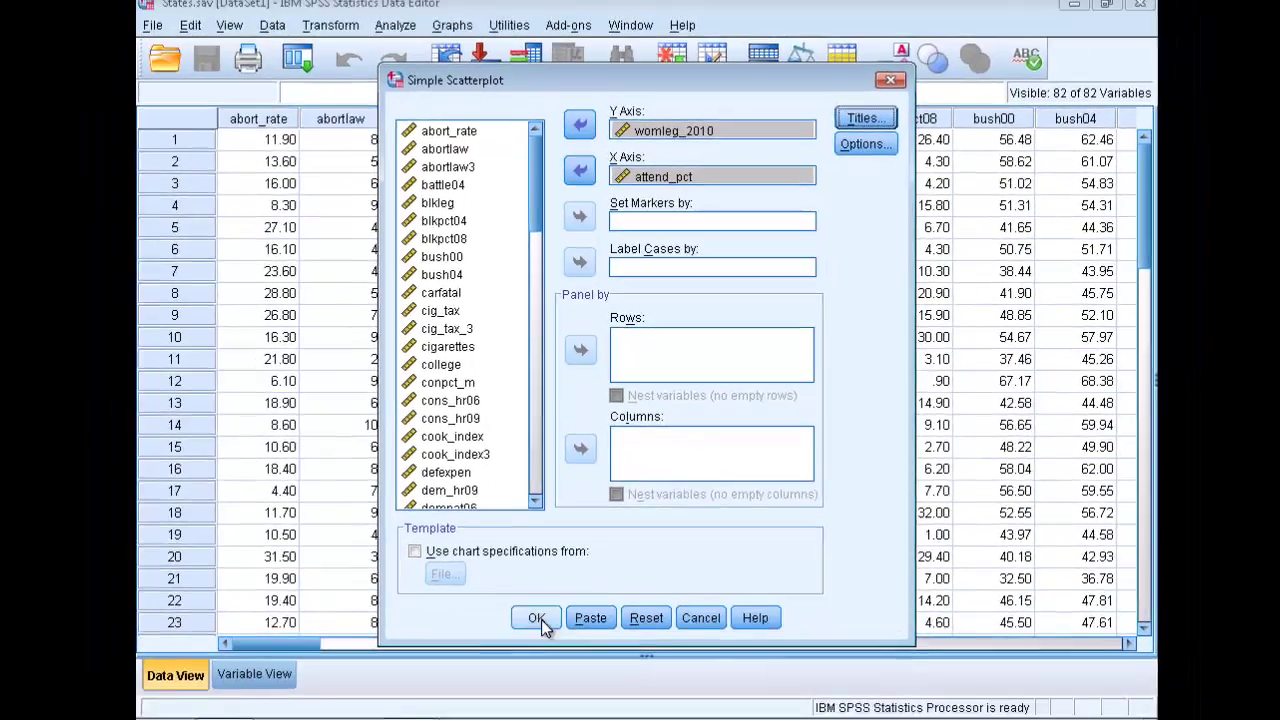
# Generate the scatterplot and bring the whole graph into view in the output
pyautogui.click(531, 662)
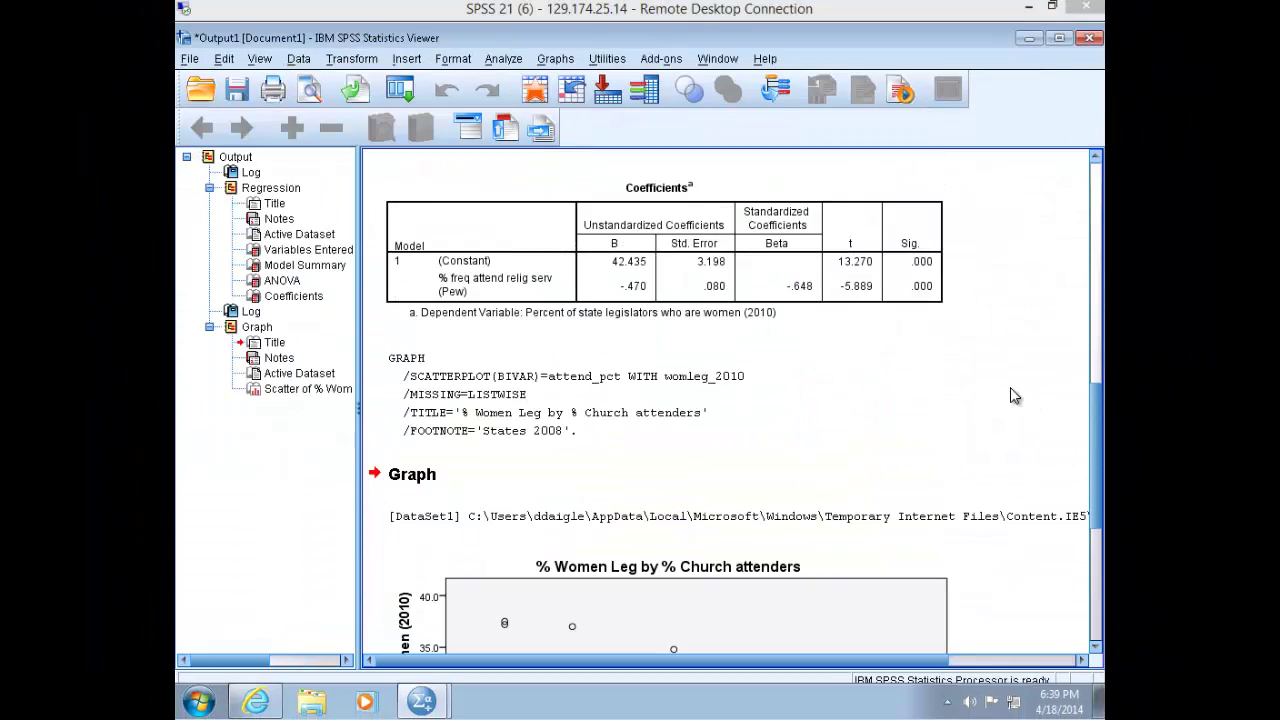
pyautogui.click(1058, 383)
pyautogui.scroll(-6, 1058, 383)
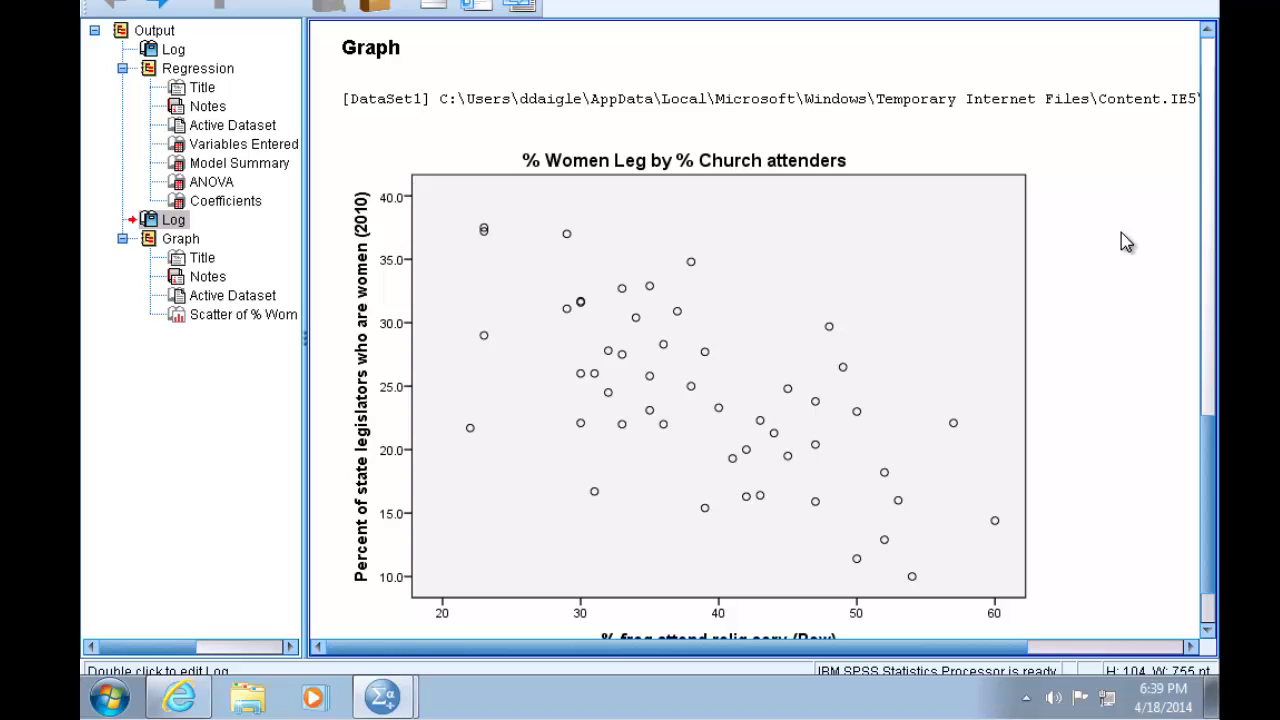
pyautogui.scroll(-2, 1122, 242)
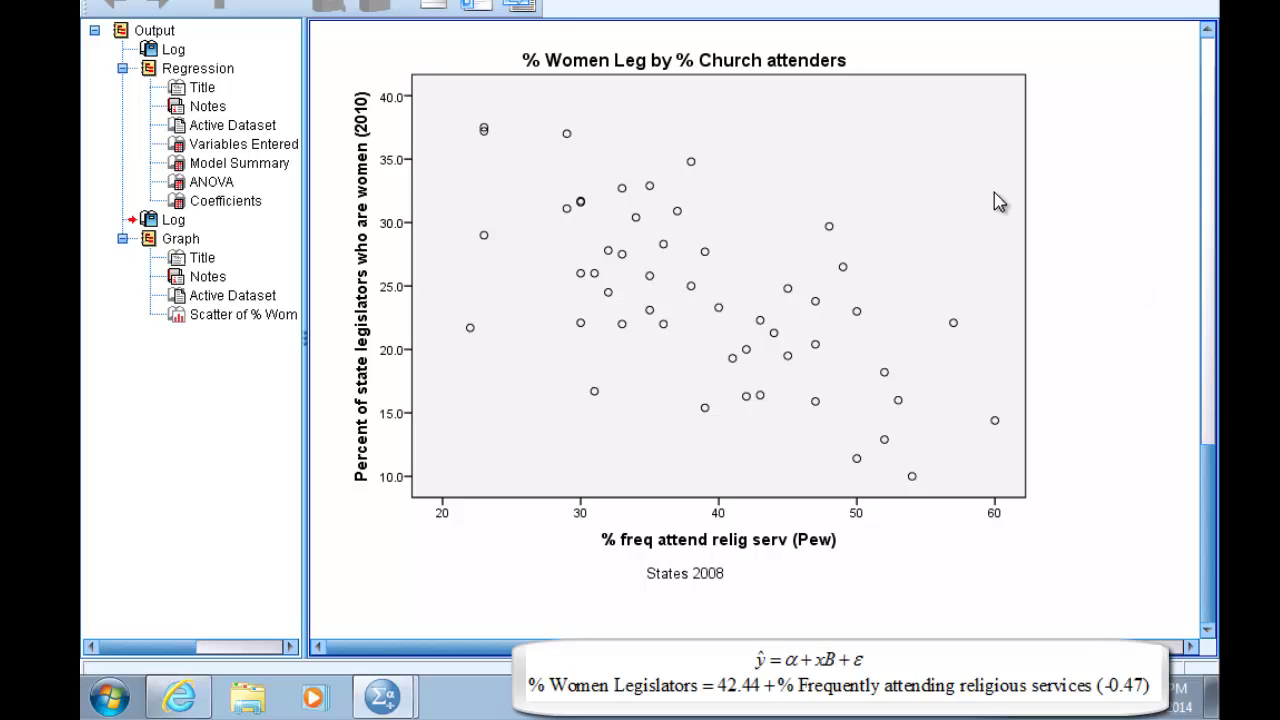
# Open the scatterplot for editing and add a linear fit line for all points
pyautogui.click(962, 183)
pyautogui.click(908, 176)
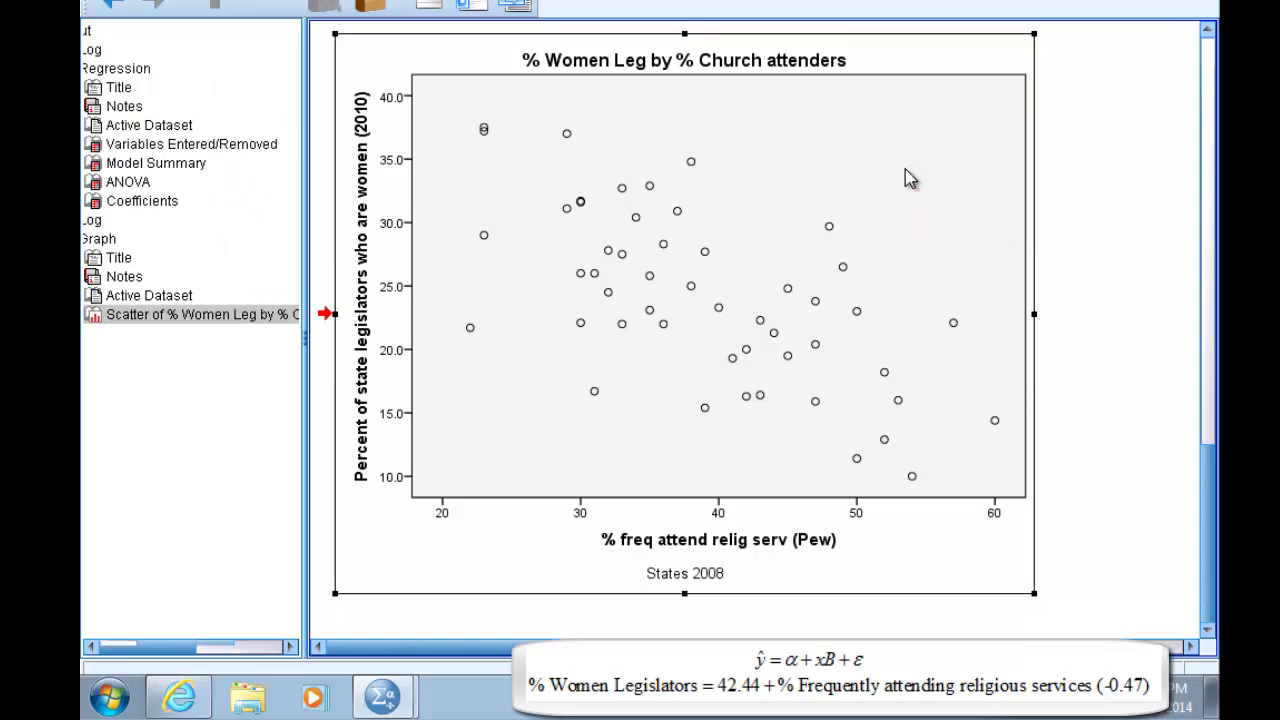
pyautogui.doubleClick(906, 171)
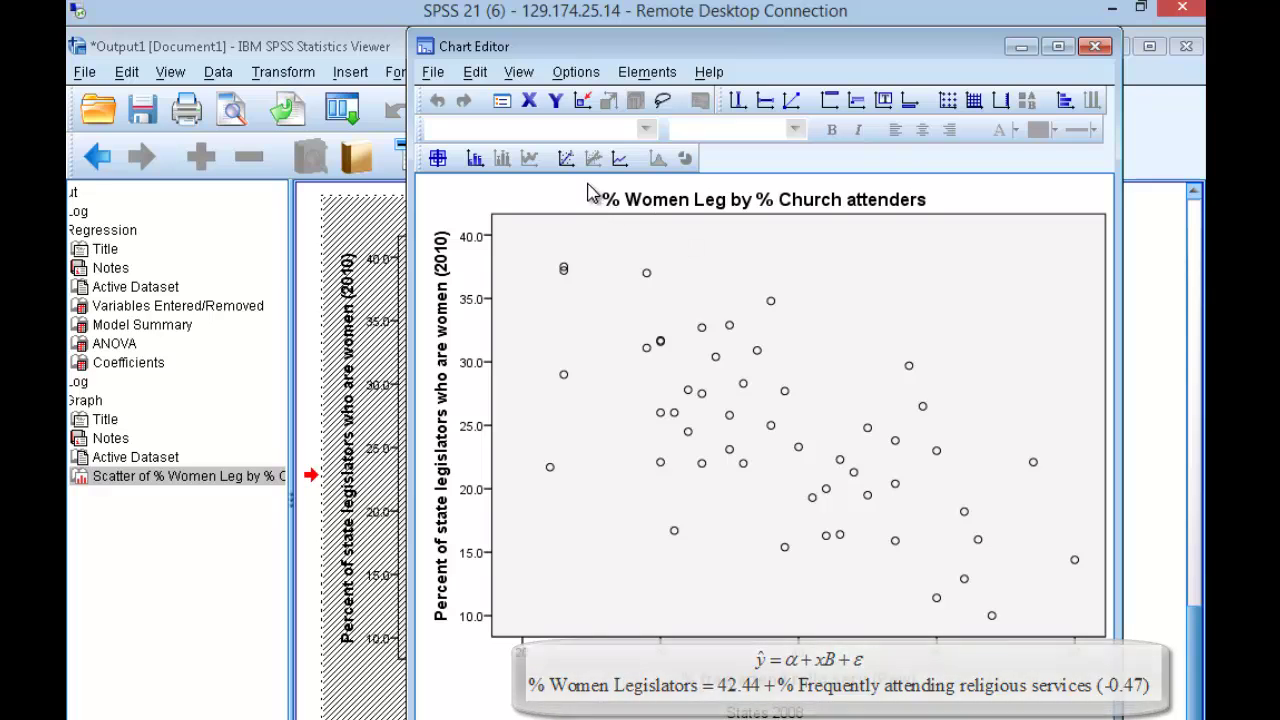
pyautogui.click(566, 160)
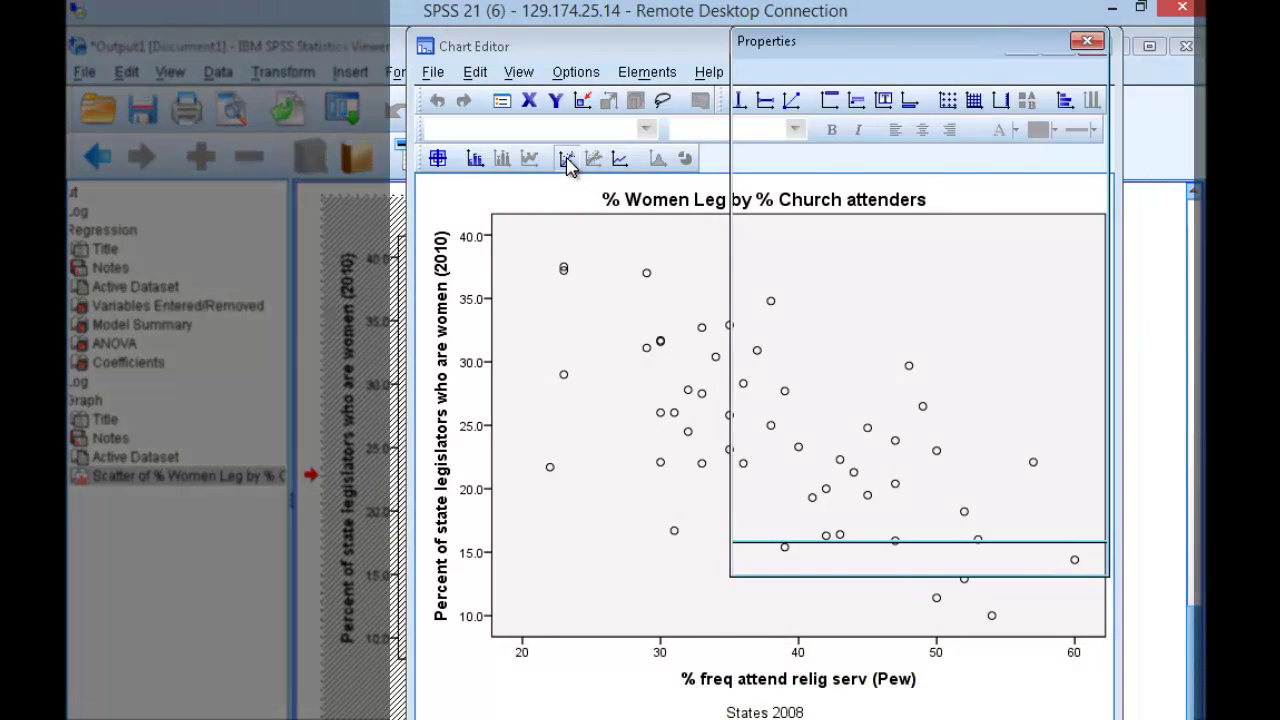
pyautogui.click(1006, 551)
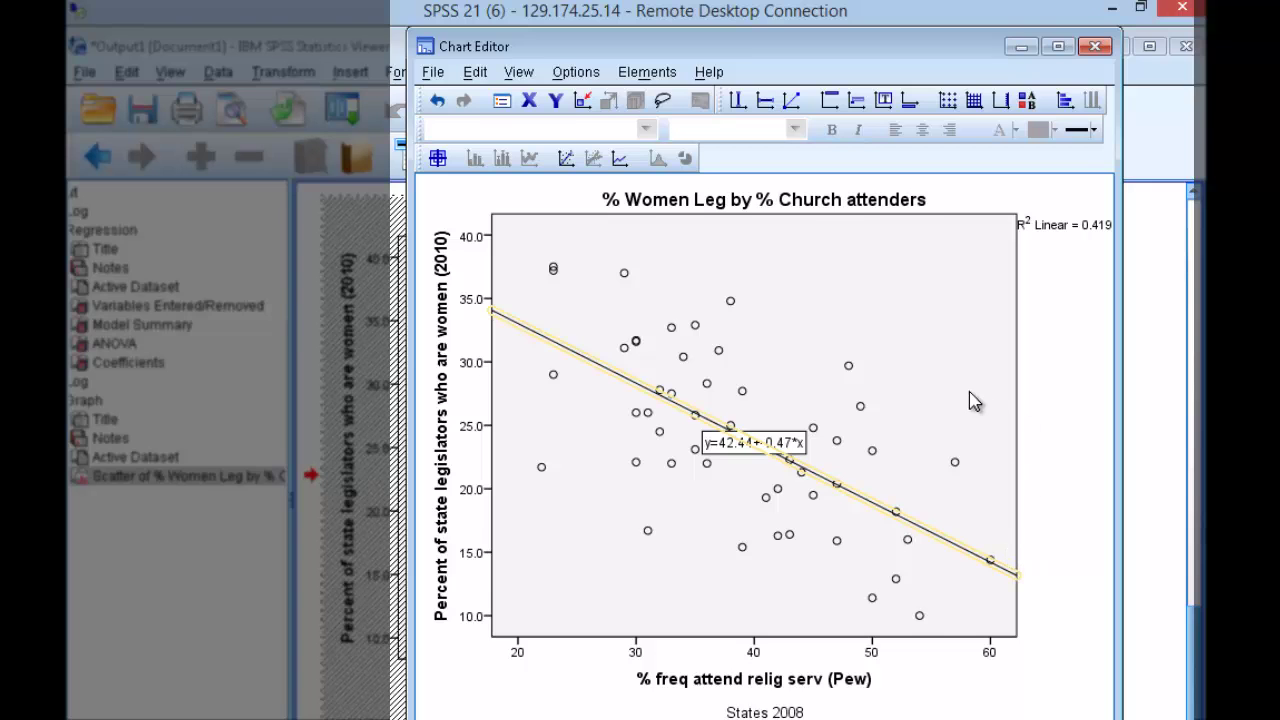
pyautogui.click(975, 400)
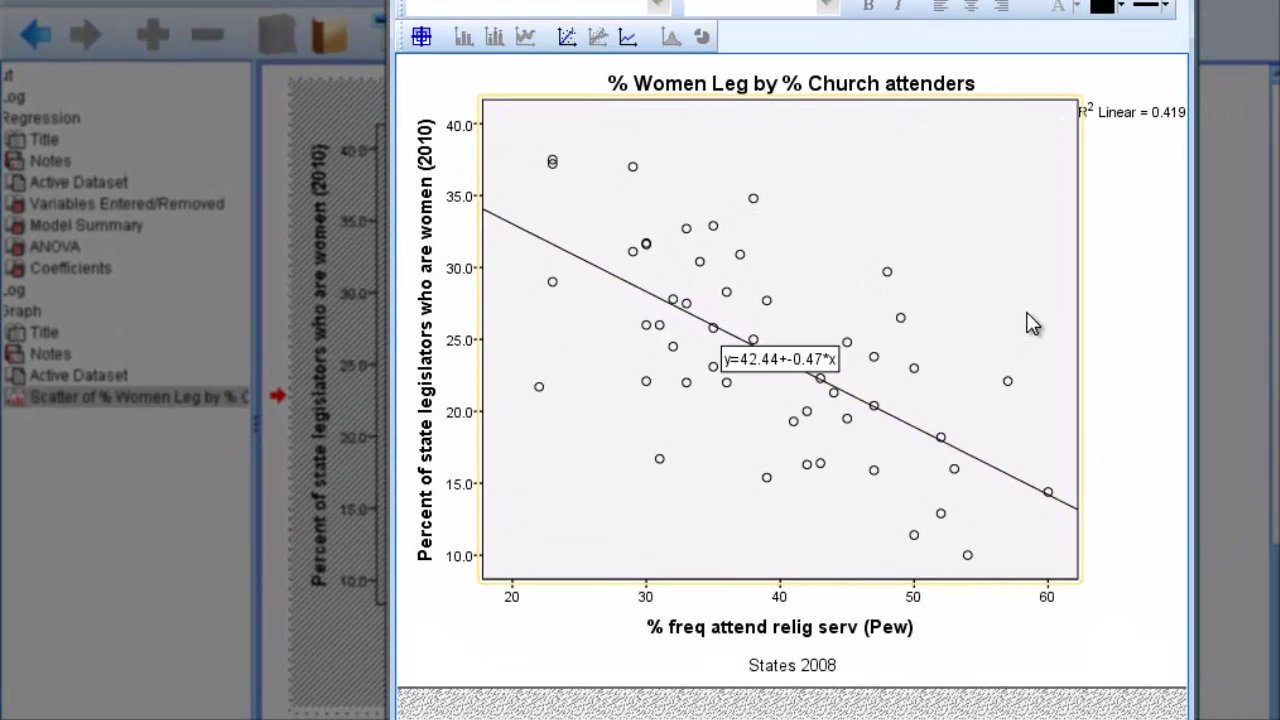